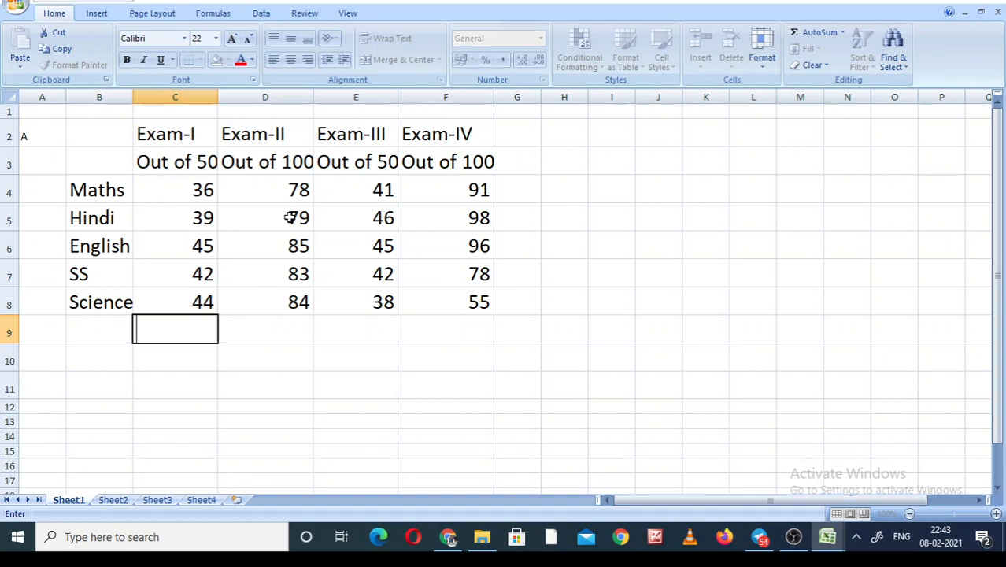
- Widen the Exam-I and Exam-IV columns (C and F) slightly so their "Out of" headings fit
{"action": "left_click", "coordinate": [215, 92]}
{"action": "left_click", "coordinate": [190, 133]}
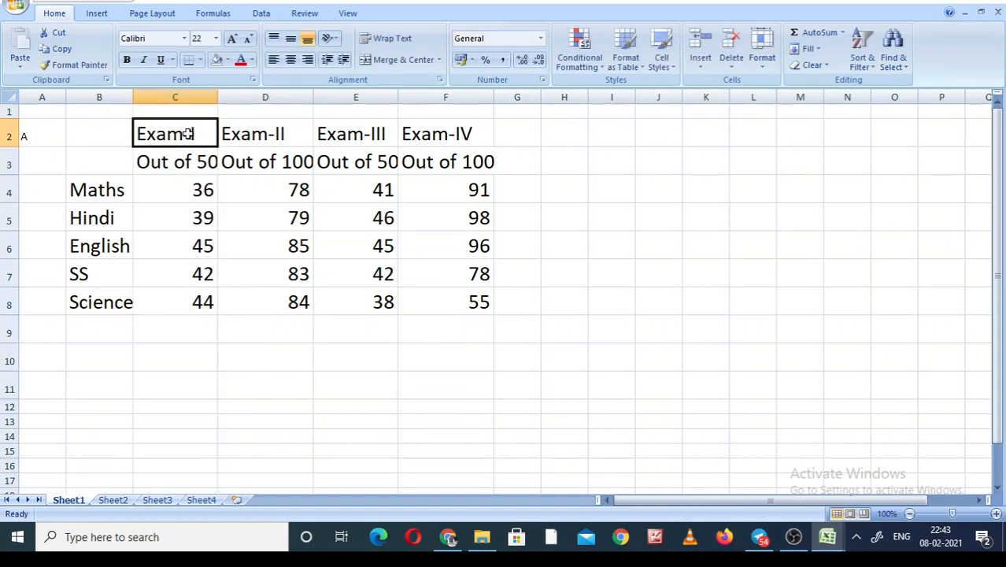
{"action": "left_click_drag", "start_coordinate": [219, 97], "coordinate": [226, 97]}
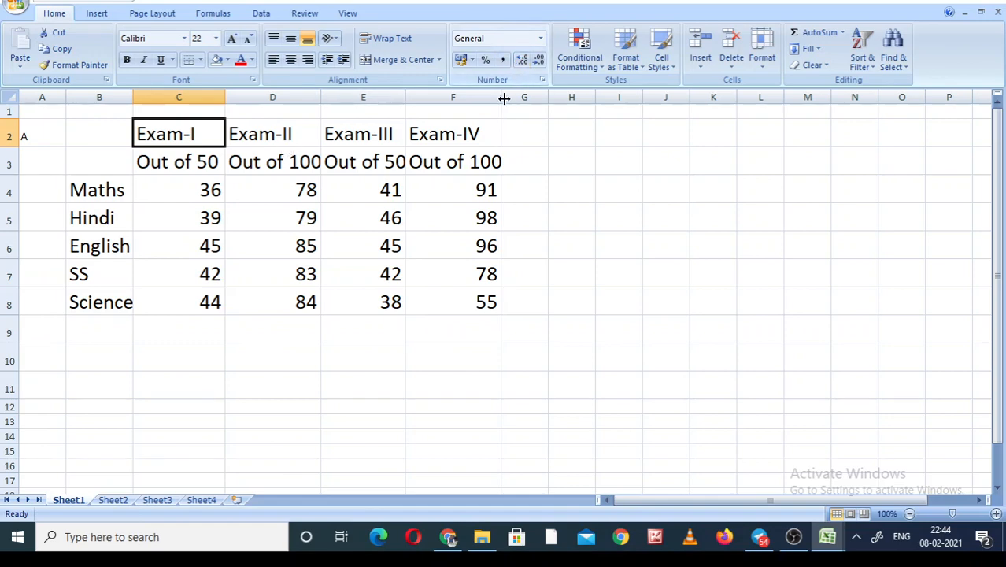
{"action": "left_click_drag", "start_coordinate": [502, 97], "coordinate": [509, 97]}
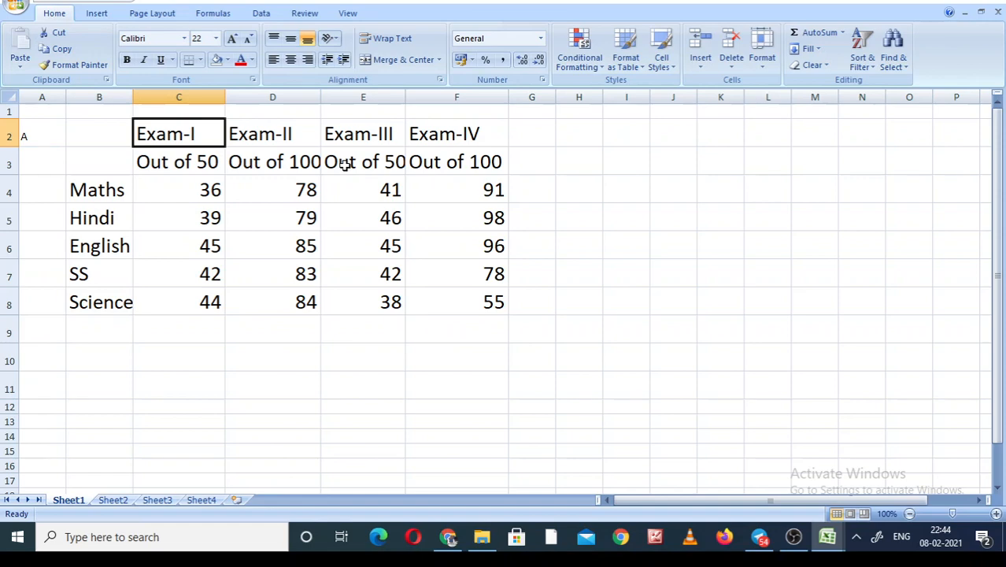
- Go through the marks from Maths to Science for each of the four exams in C4:F8
{"action": "left_click", "coordinate": [192, 190]}
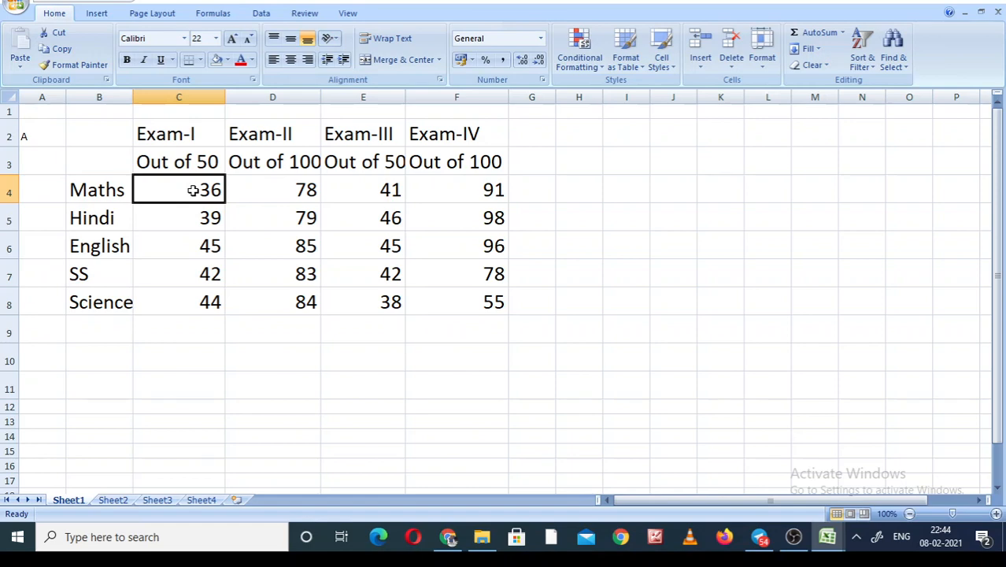
{"action": "key", "text": "Down"}
{"action": "key", "text": "Down"}
{"action": "key", "text": "Down"}
{"action": "key", "text": "Down"}
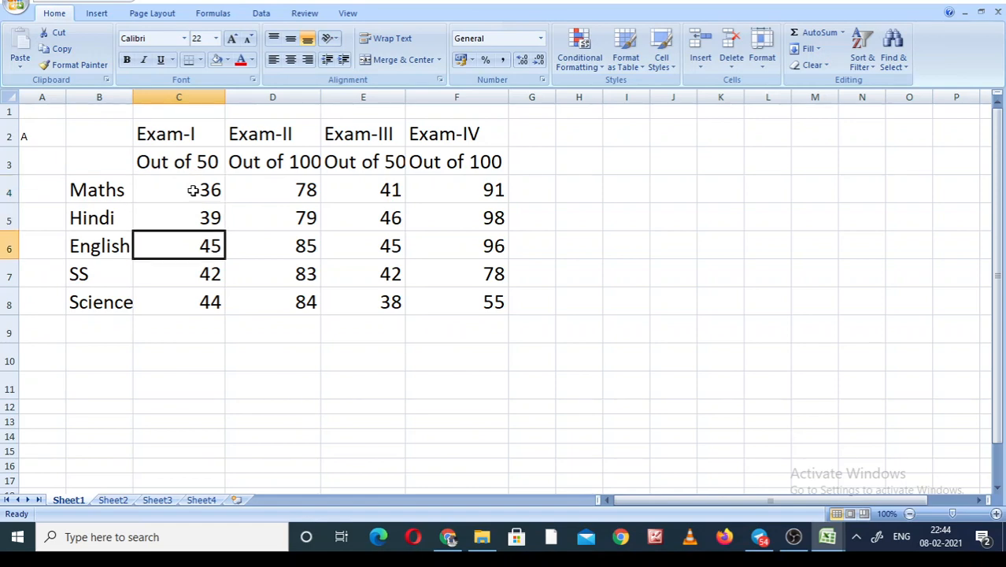
{"action": "key", "text": "Up"}
{"action": "key", "text": "Up"}
{"action": "key", "text": "Up"}
{"action": "key", "text": "Up"}
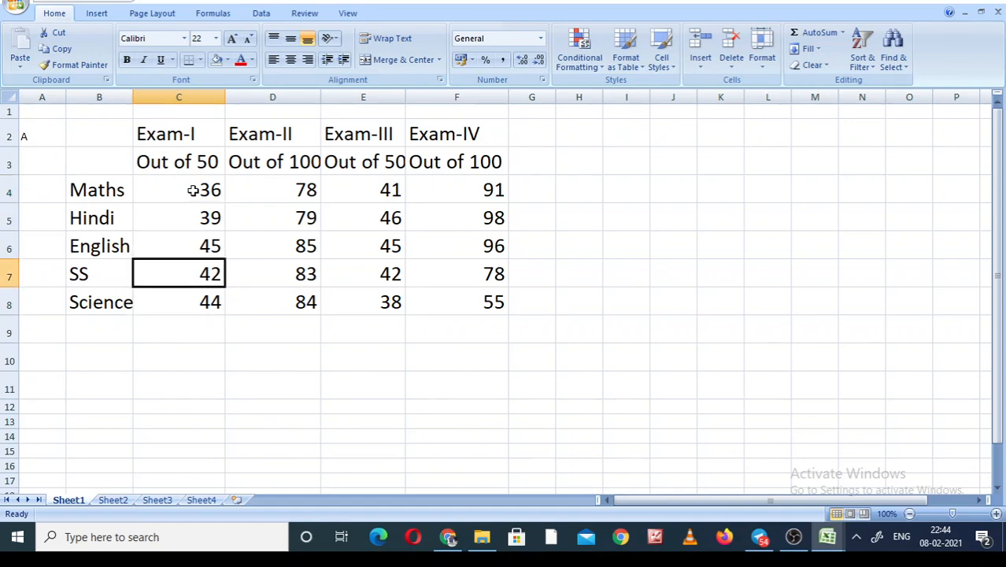
{"action": "key", "text": "Down"}
{"action": "key", "text": "Down"}
{"action": "key", "text": "Down"}
{"action": "key", "text": "Down"}
{"action": "key", "text": "Up"}
{"action": "key", "text": "Up"}
{"action": "key", "text": "Up"}
{"action": "key", "text": "Up"}
{"action": "key", "text": "Right"}
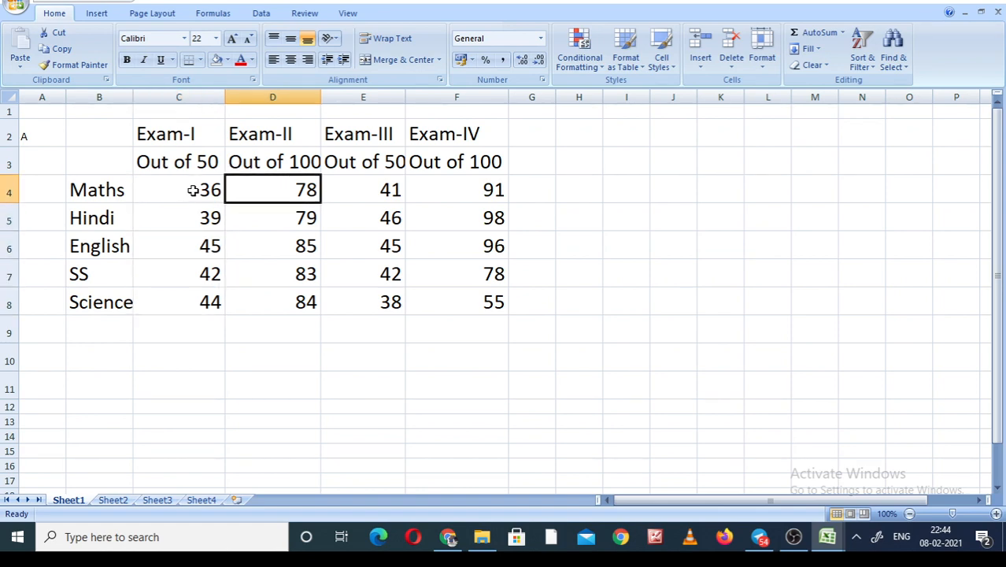
{"action": "key", "text": "Down"}
{"action": "key", "text": "Down"}
{"action": "key", "text": "Down"}
{"action": "key", "text": "Down"}
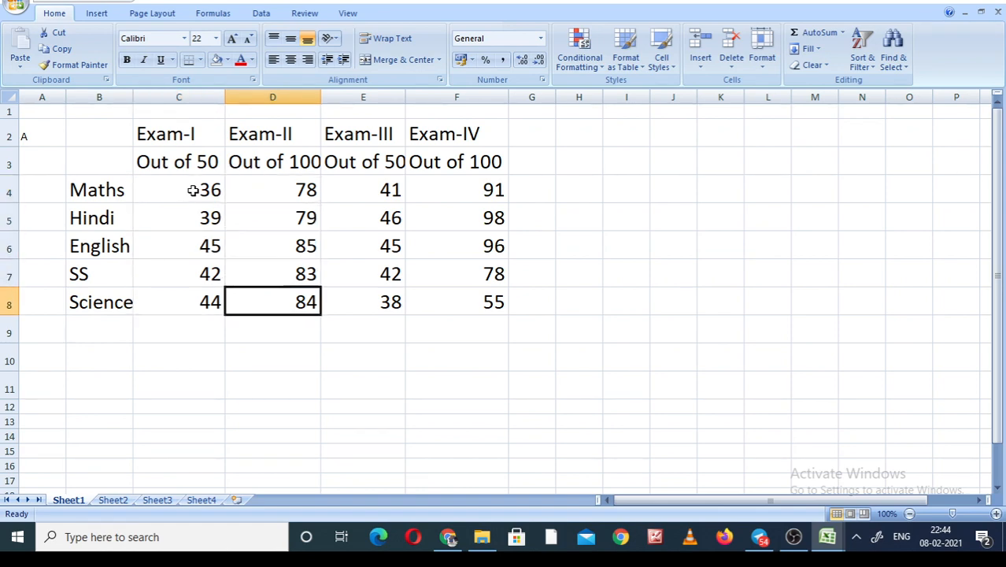
{"action": "key", "text": "Up"}
{"action": "key", "text": "Up"}
{"action": "key", "text": "Up"}
{"action": "key", "text": "Up"}
{"action": "key", "text": "Right"}
{"action": "key", "text": "Right"}
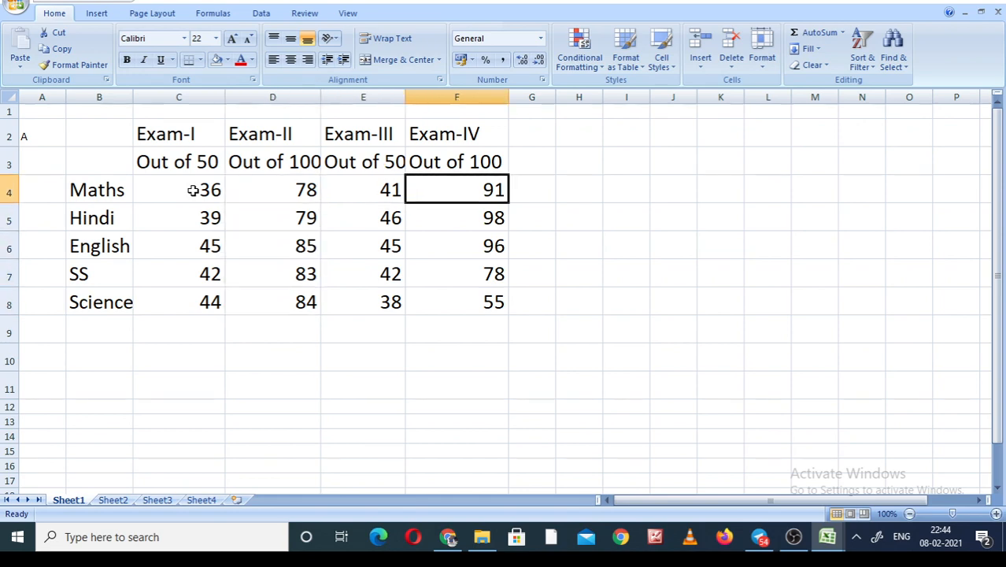
{"action": "key", "text": "Down"}
{"action": "key", "text": "Down"}
{"action": "key", "text": "Down"}
{"action": "key", "text": "Down"}
{"action": "key", "text": "Left"}
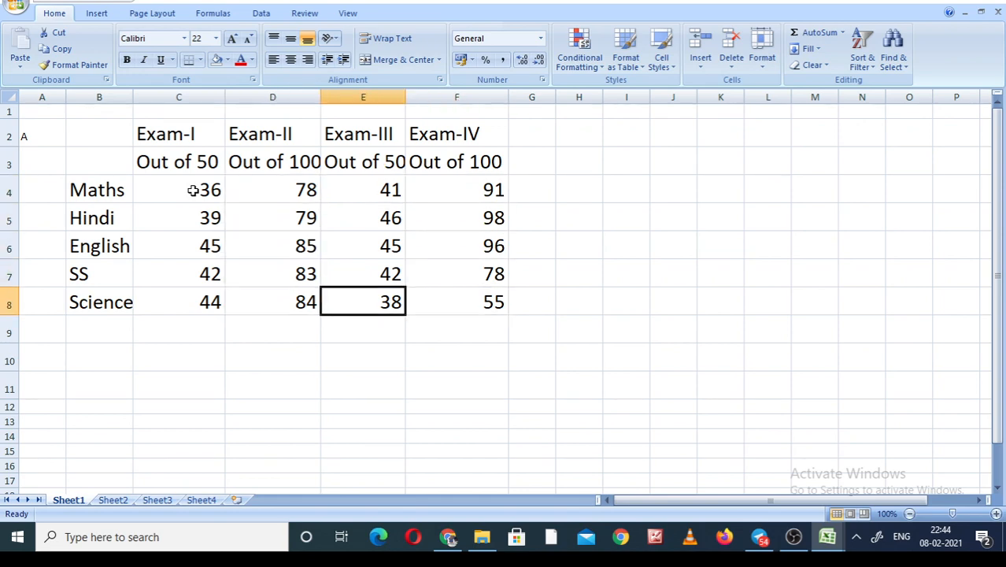
{"action": "key", "text": "Up"}
{"action": "key", "text": "Up"}
{"action": "key", "text": "Up"}
{"action": "key", "text": "Up"}
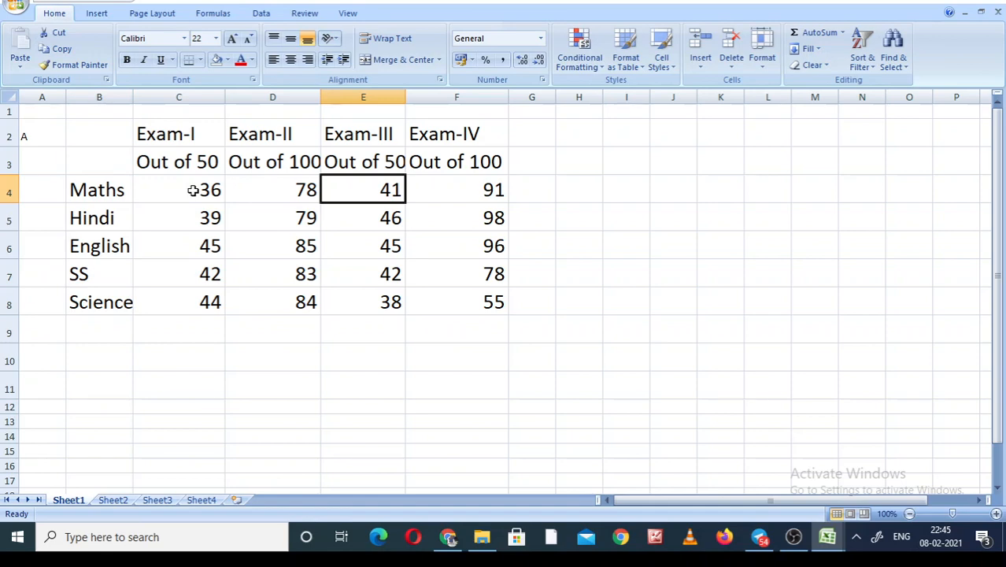
- Total the Exam-I marks in C4:C8 with the AutoSum Sum function, placing the result in C9
{"action": "left_click", "coordinate": [192, 190]}
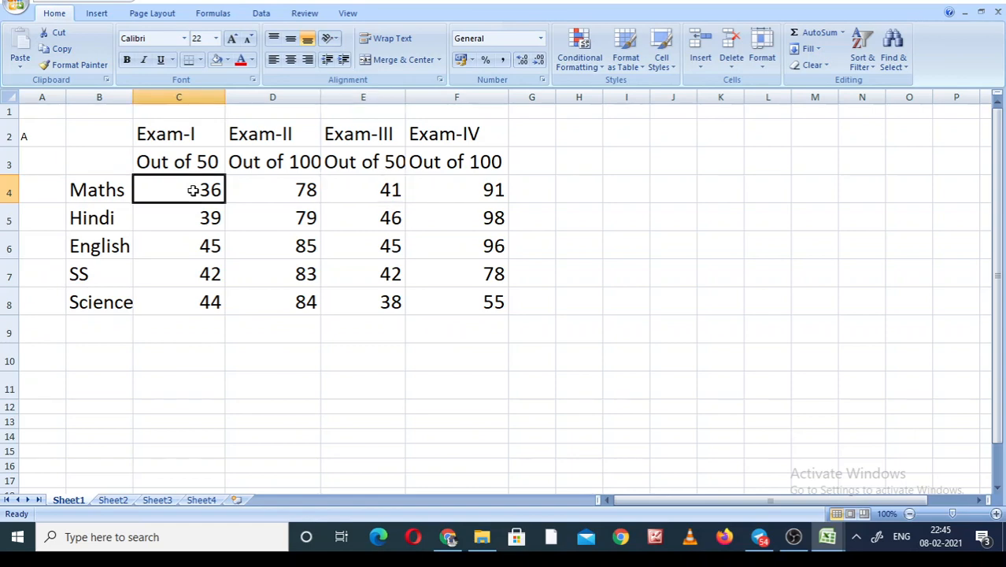
{"action": "key", "text": "shift+Down"}
{"action": "key", "text": "shift+Down"}
{"action": "key", "text": "shift+Down"}
{"action": "key", "text": "shift+Down"}
{"action": "key", "text": "shift+Down"}
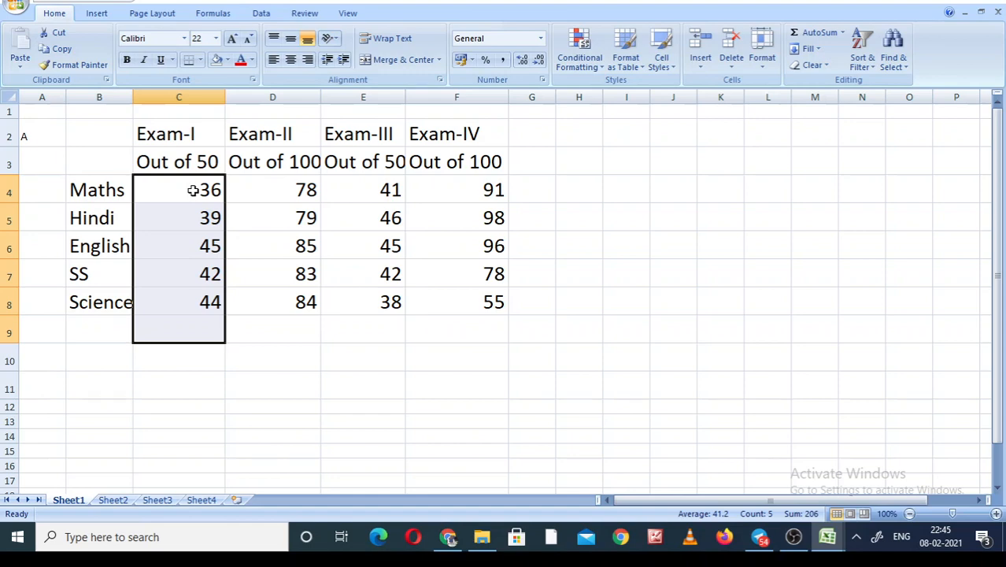
{"action": "left_click", "coordinate": [844, 34]}
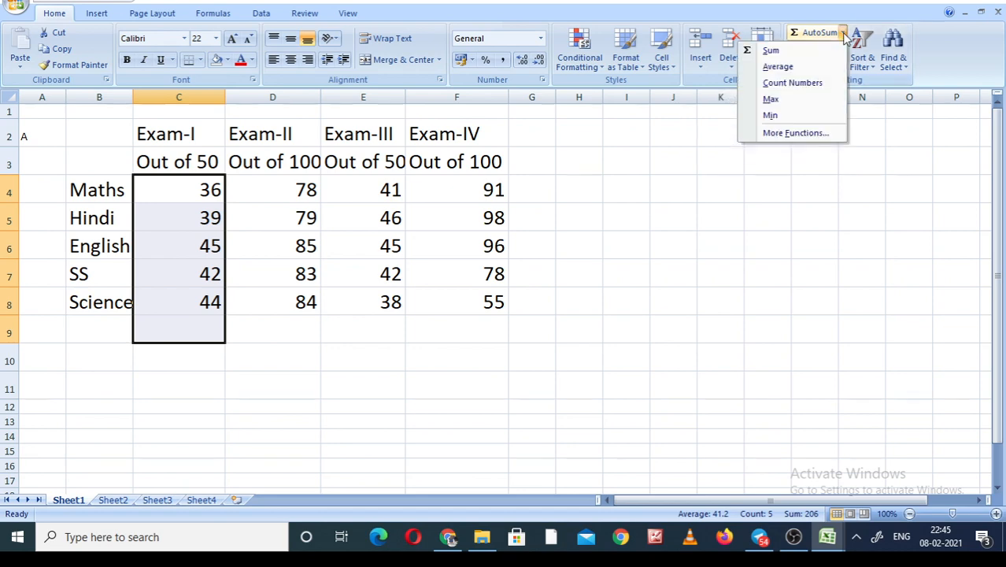
{"action": "left_click", "coordinate": [792, 54]}
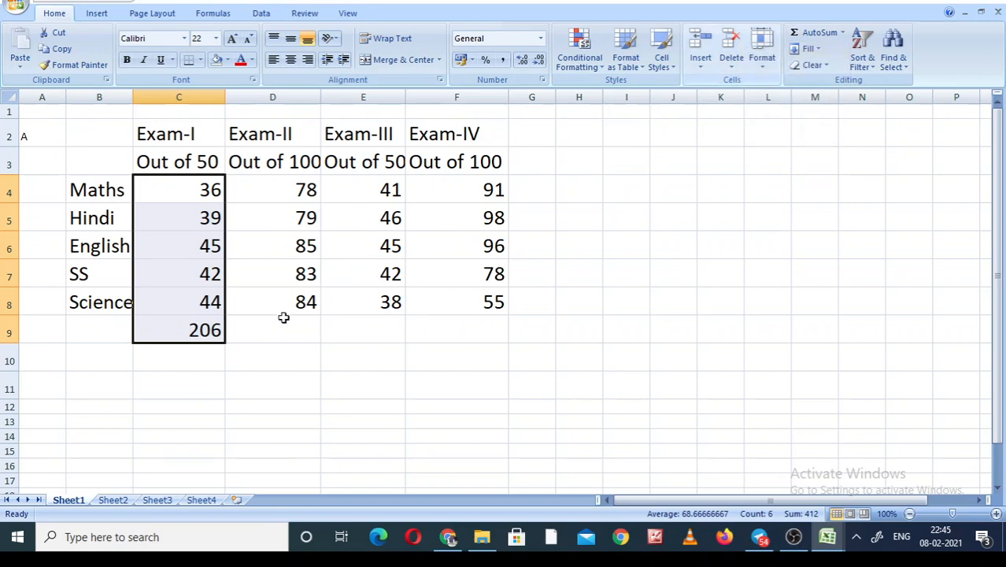
{"action": "left_click", "coordinate": [179, 328]}
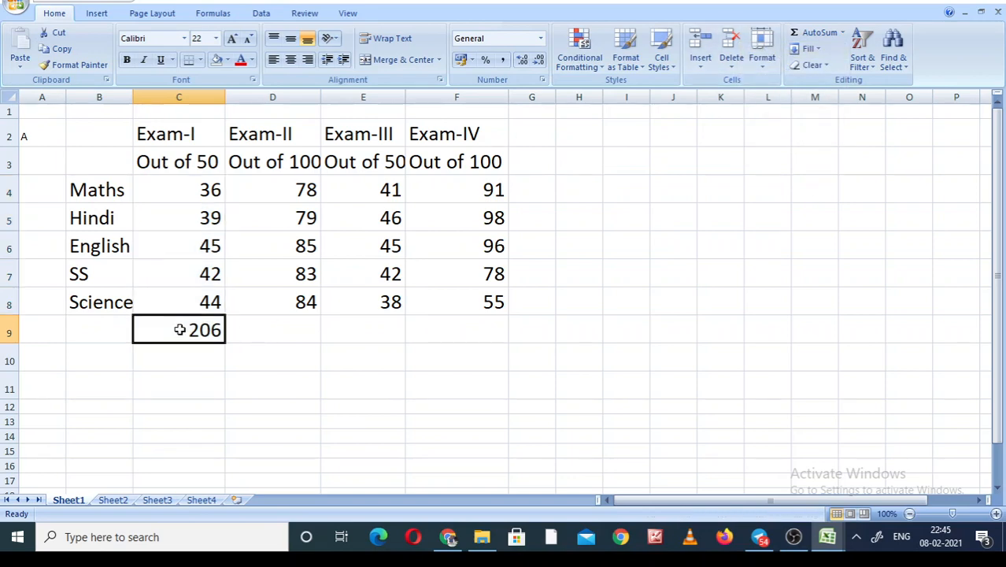
{"action": "left_click", "coordinate": [186, 197]}
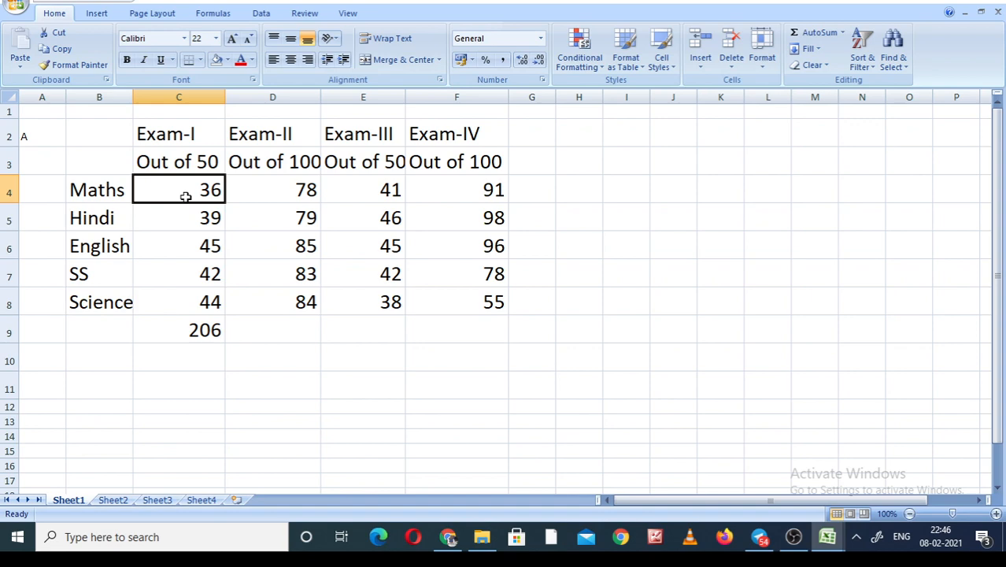
{"action": "key", "text": "shift+Down"}
{"action": "key", "text": "shift+Down"}
{"action": "key", "text": "shift+Down"}
{"action": "key", "text": "shift+Down"}
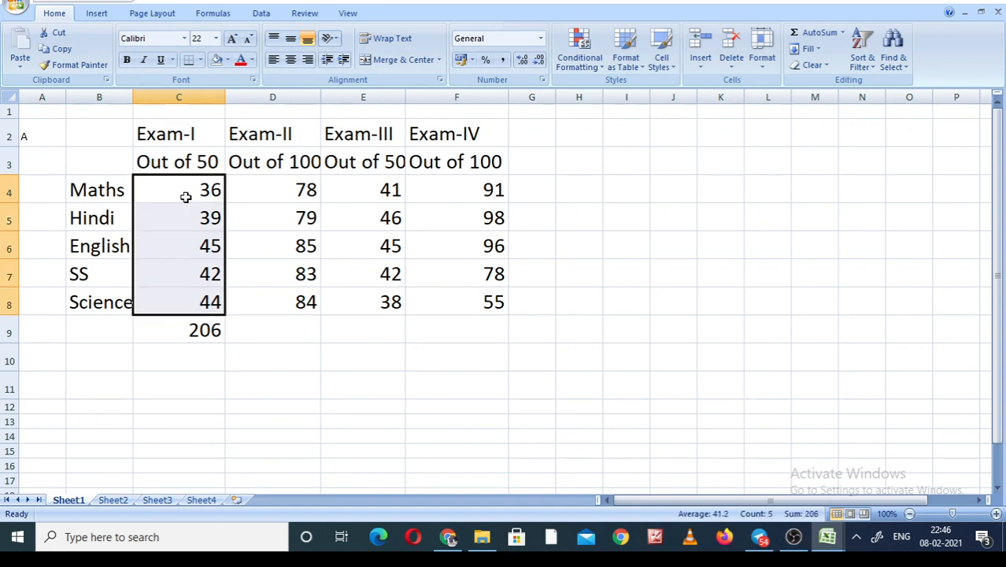
- Total the Exam-II marks in D4:D8 with AutoSum, placing the result in D9
{"action": "left_click", "coordinate": [259, 191]}
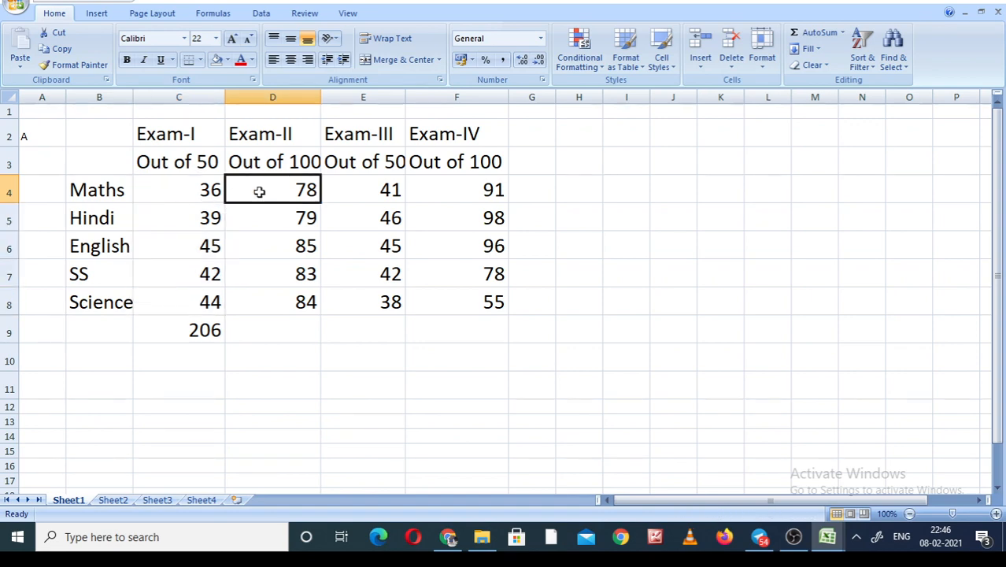
{"action": "key", "text": "shift+Down"}
{"action": "key", "text": "shift+Down"}
{"action": "key", "text": "shift+Down"}
{"action": "key", "text": "shift+Down"}
{"action": "key", "text": "shift+Down"}
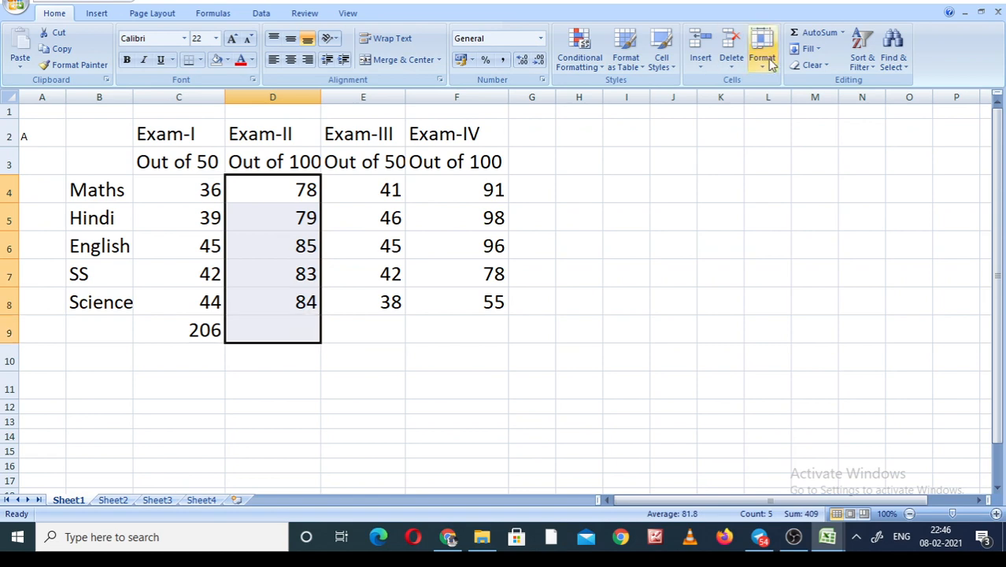
{"action": "left_click", "coordinate": [824, 35]}
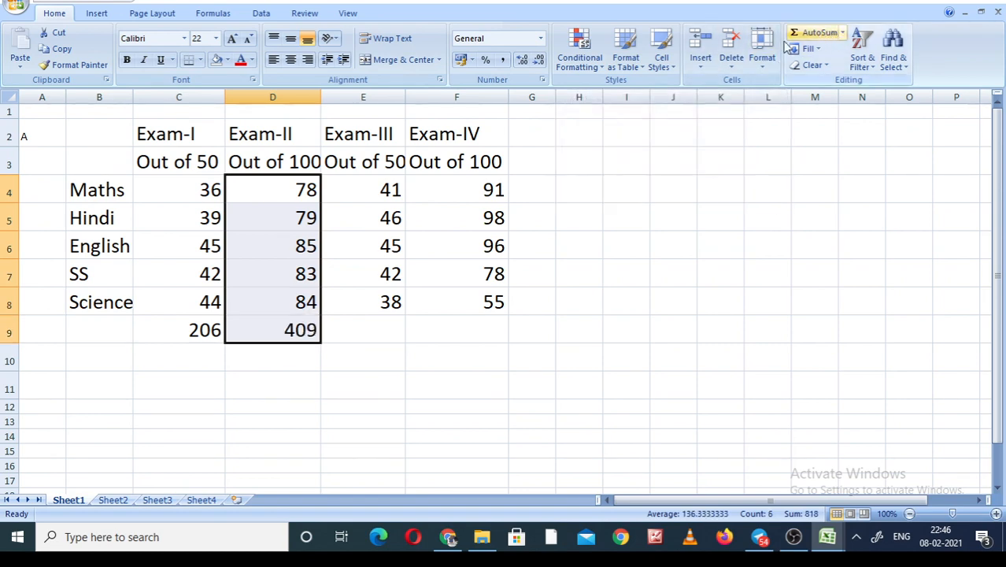
- Total the Exam-III marks in E4:E8 with AutoSum, placing the result in E9
{"action": "left_click", "coordinate": [386, 190]}
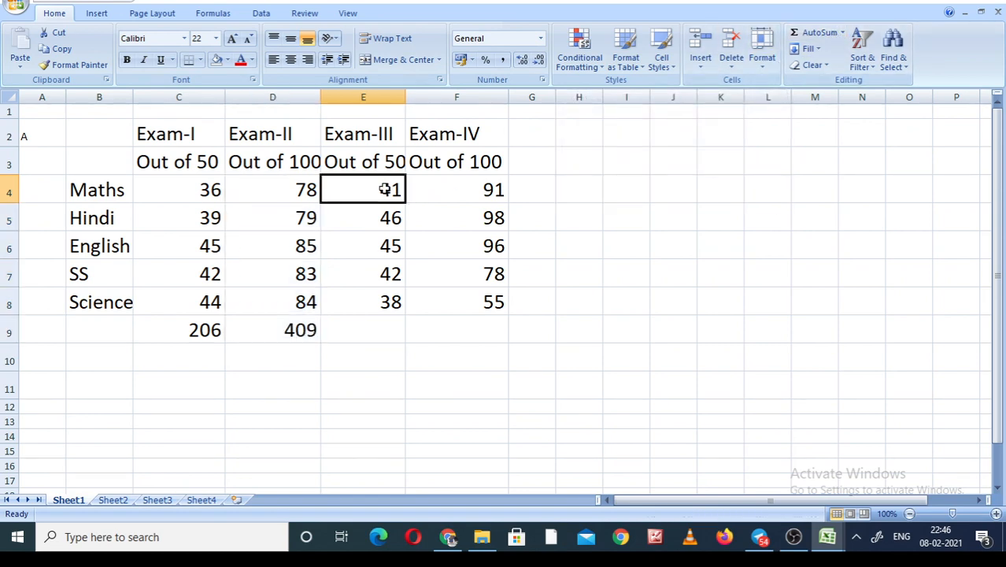
{"action": "key", "text": "shift+Down"}
{"action": "key", "text": "shift+Down"}
{"action": "key", "text": "shift+Down"}
{"action": "key", "text": "shift+Down"}
{"action": "key", "text": "shift+Down"}
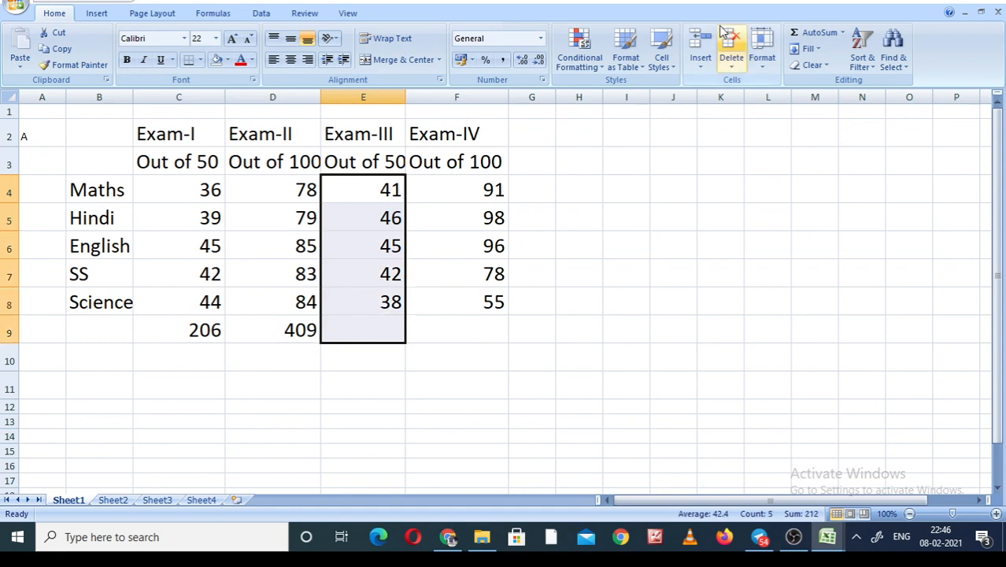
{"action": "left_click", "coordinate": [821, 38]}
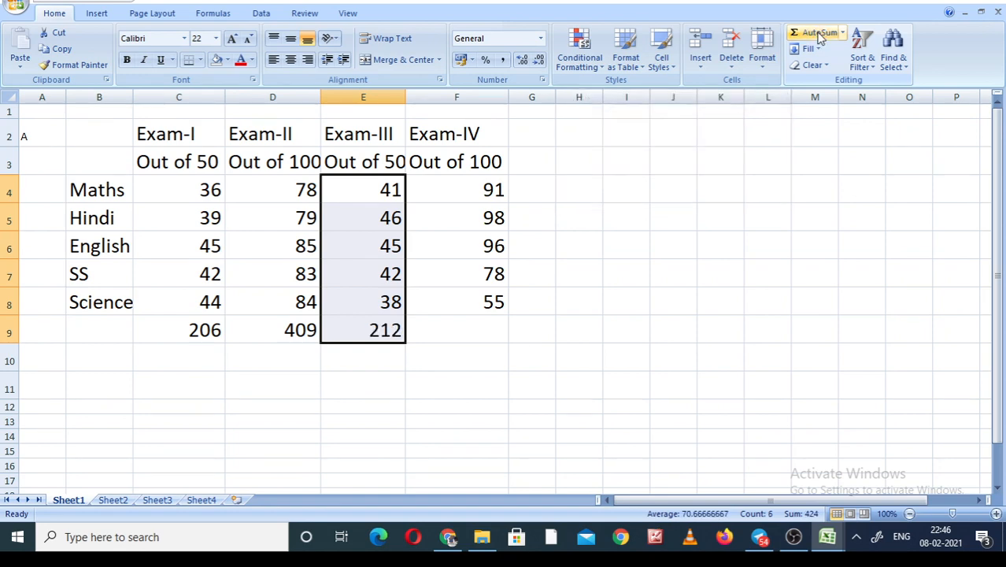
- Total the Exam-IV marks in F4:F8 with AutoSum, placing the result in F9
{"action": "left_click", "coordinate": [468, 195]}
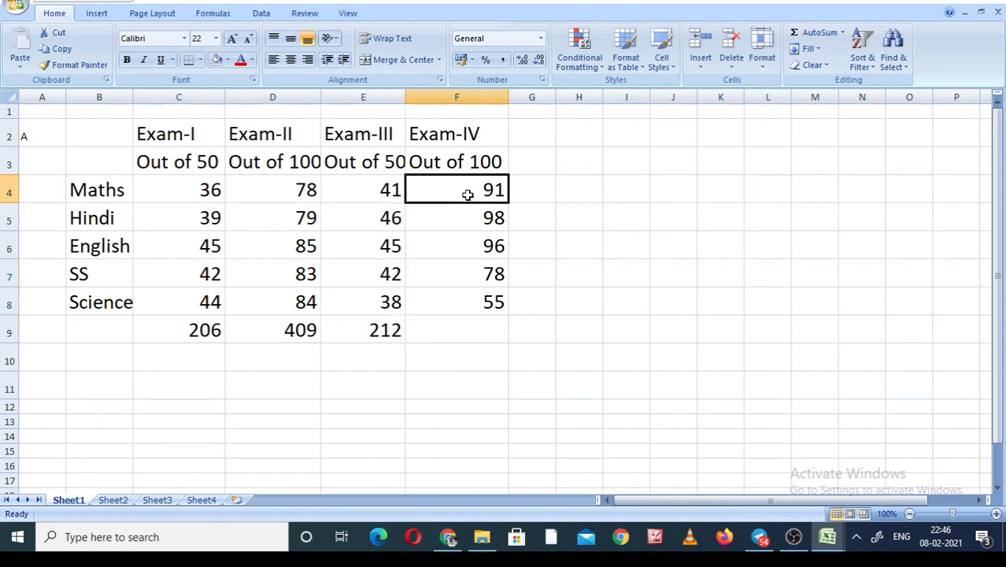
{"action": "key", "text": "shift+Down"}
{"action": "key", "text": "shift+Down"}
{"action": "key", "text": "shift+Down"}
{"action": "key", "text": "shift+Down"}
{"action": "key", "text": "shift+Down"}
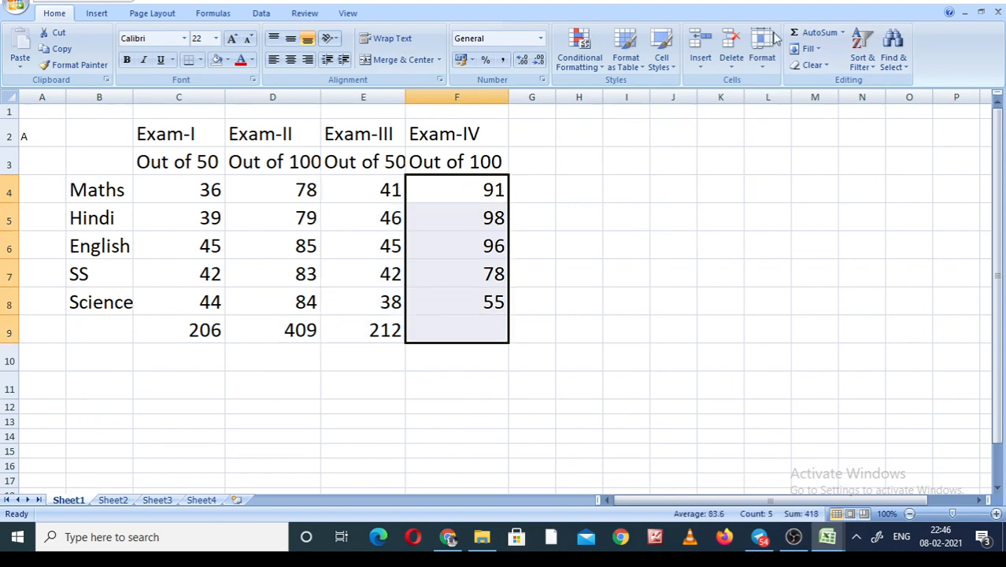
{"action": "left_click", "coordinate": [811, 36]}
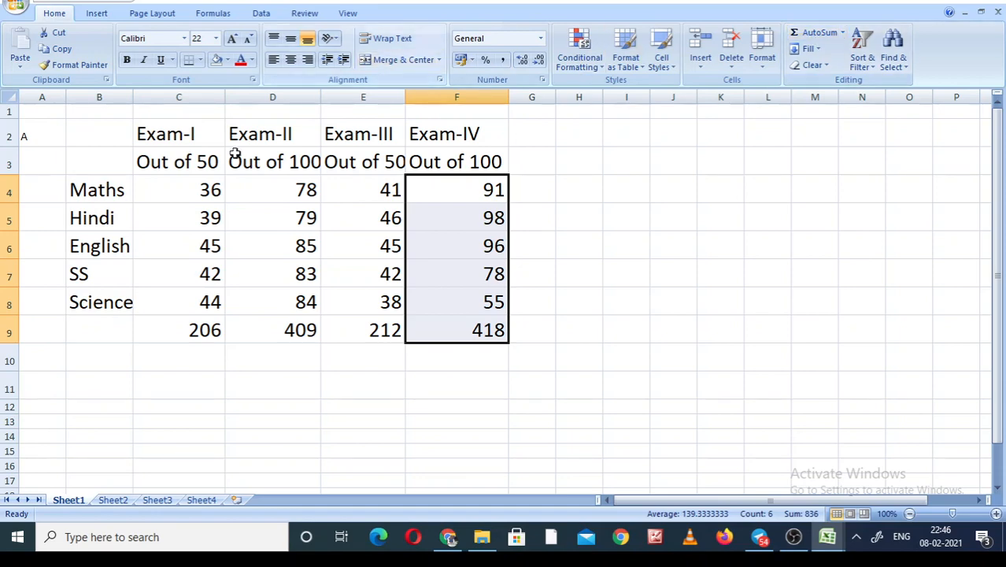
- Total the Maths marks across all four exams (C4:F4) with AutoSum, placing the result in G4
{"action": "left_click", "coordinate": [167, 189]}
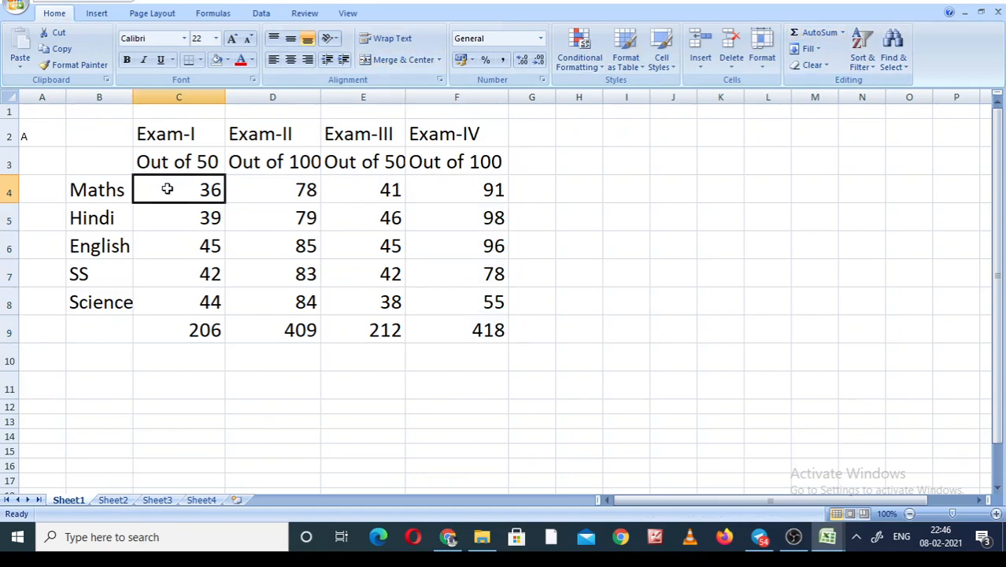
{"action": "key", "text": "shift+Right"}
{"action": "key", "text": "shift+Right"}
{"action": "key", "text": "shift+Right"}
{"action": "key", "text": "shift+Right"}
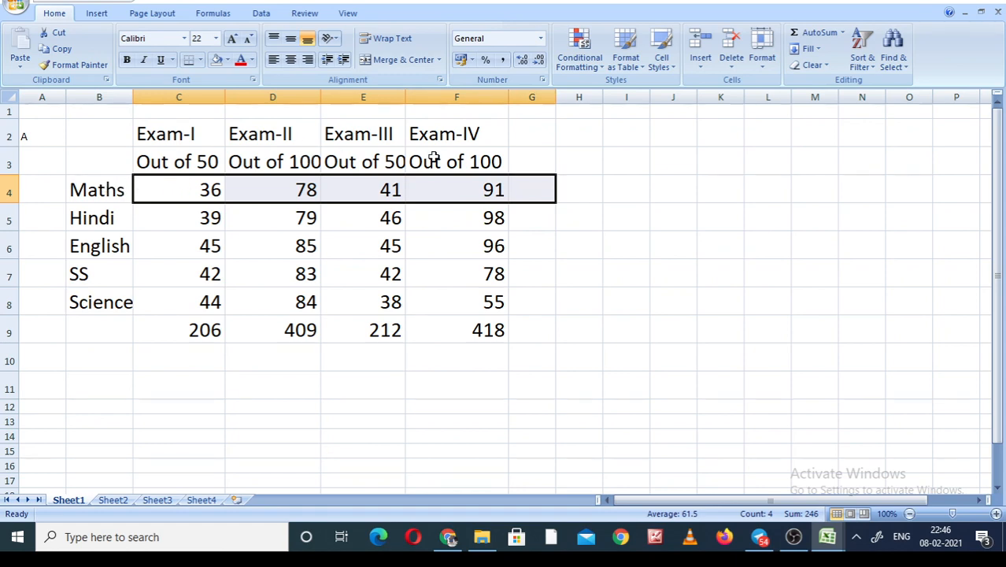
{"action": "left_click", "coordinate": [815, 33]}
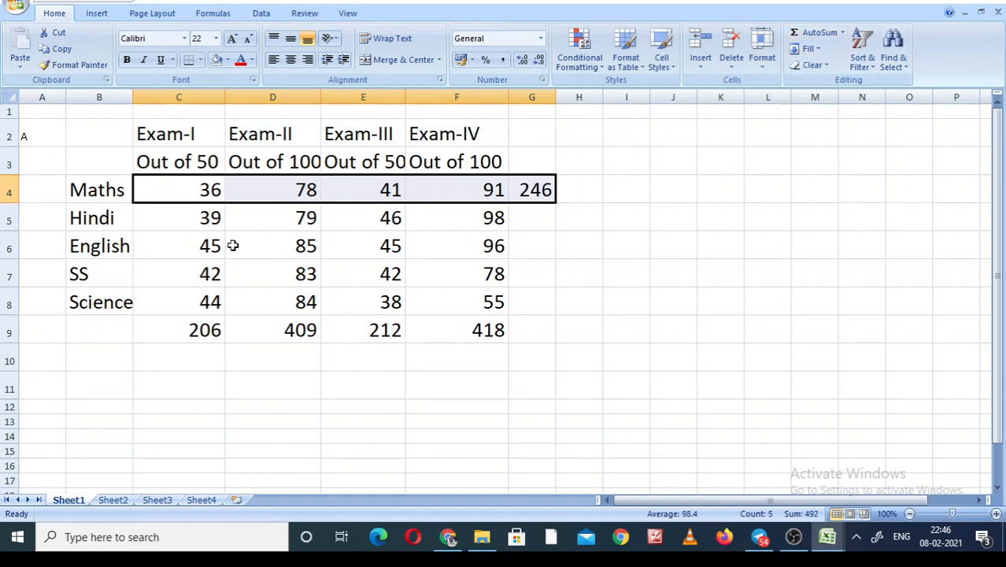
- Total the Hindi marks across all four exams (C5:F5) with AutoSum, placing the result in G5
{"action": "left_click", "coordinate": [204, 218]}
{"action": "key", "text": "shift+Down"}
{"action": "key", "text": "shift+Right"}
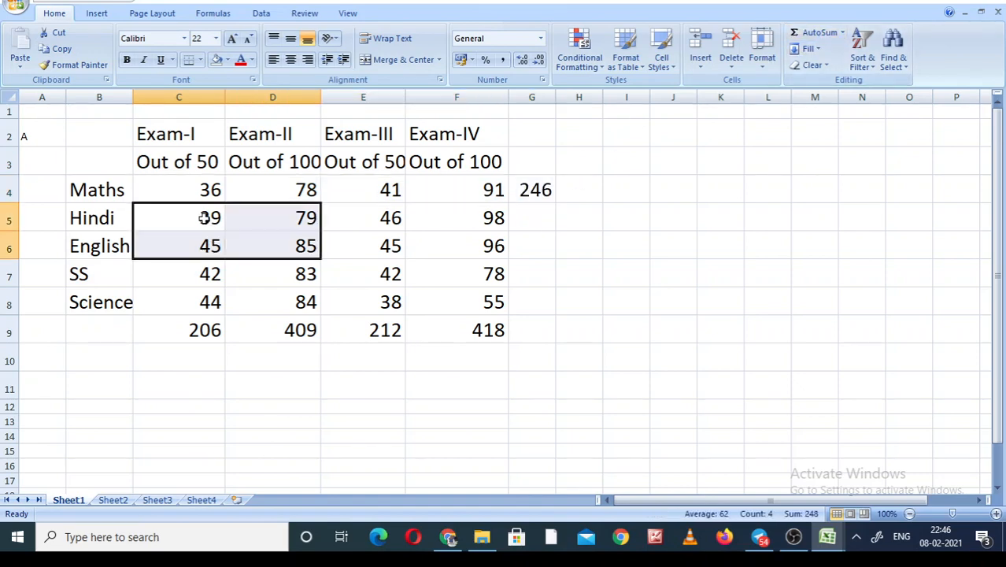
{"action": "key", "text": "shift+Right"}
{"action": "key", "text": "shift+Right"}
{"action": "key", "text": "shift+Up"}
{"action": "key", "text": "shift+Right"}
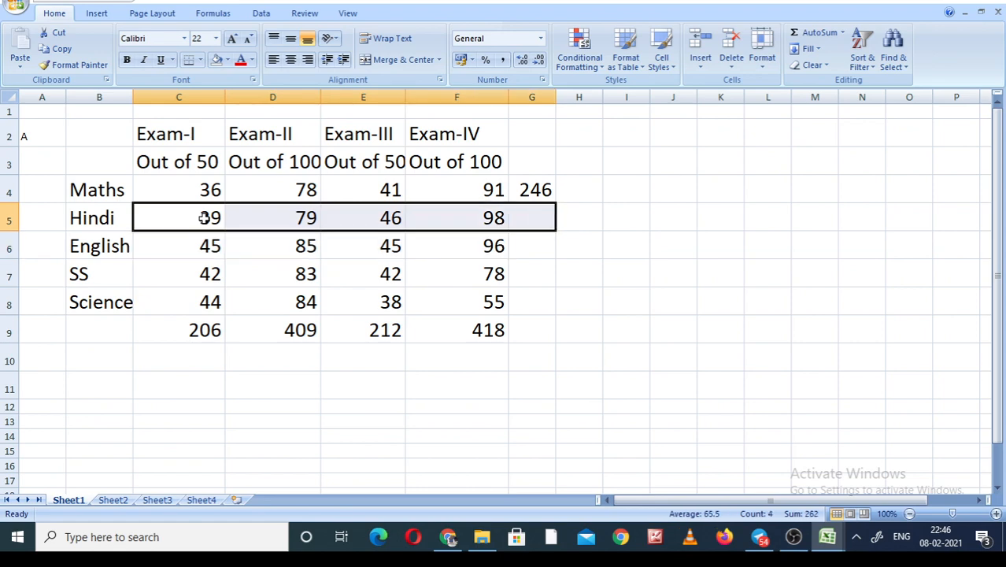
{"action": "left_click", "coordinate": [814, 35]}
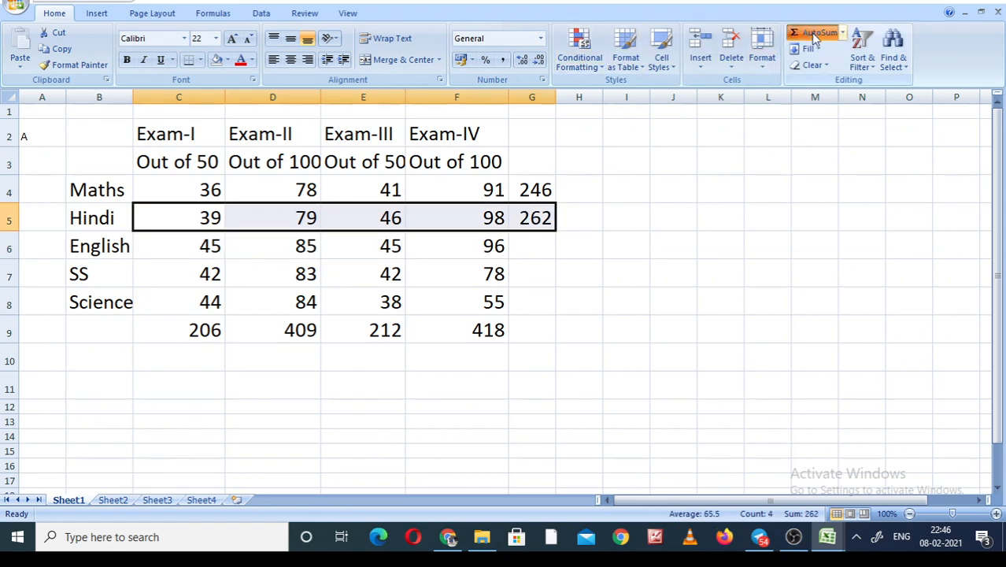
- Total the English marks across all four exams (C6:F6) with AutoSum, placing the result in G6
{"action": "left_click", "coordinate": [196, 245]}
{"action": "key", "text": "shift+Right"}
{"action": "key", "text": "shift+Right"}
{"action": "key", "text": "shift+Right"}
{"action": "key", "text": "shift+Right"}
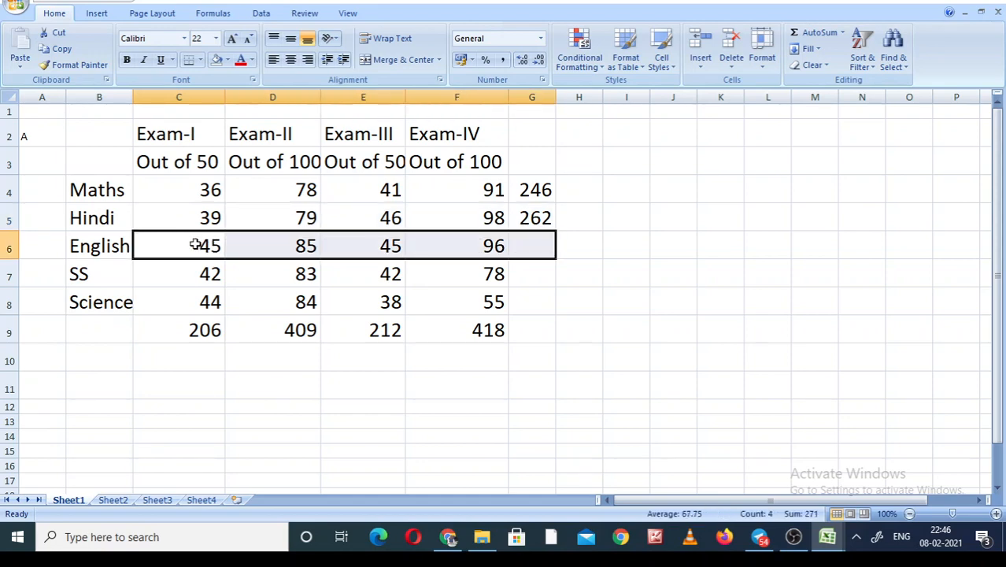
{"action": "left_click", "coordinate": [819, 35]}
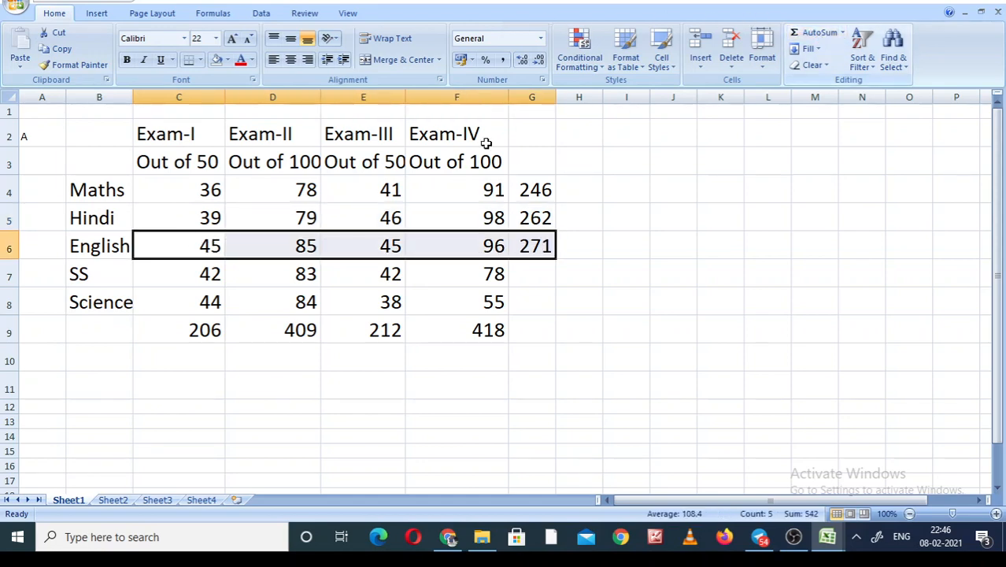
- Total the SS marks across all four exams (C7:F7) with AutoSum, placing the result in G7
{"action": "left_click", "coordinate": [189, 279]}
{"action": "key", "text": "shift+Right"}
{"action": "key", "text": "shift+Right"}
{"action": "key", "text": "shift+Right"}
{"action": "key", "text": "shift+Right"}
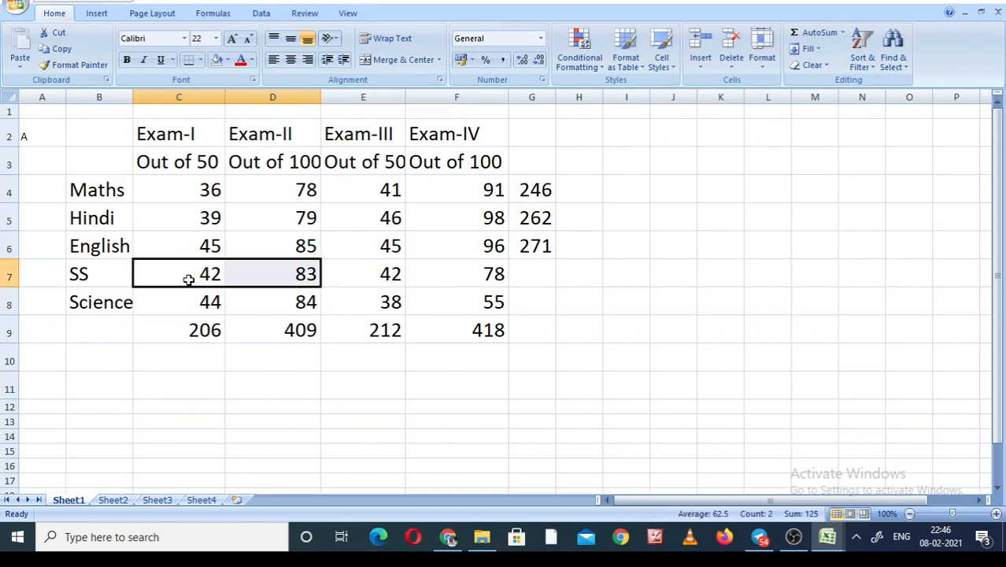
{"action": "left_click", "coordinate": [818, 32]}
- Total the Science marks across all four exams (C8:F8) with AutoSum, placing the result in G8
{"action": "left_click", "coordinate": [183, 296]}
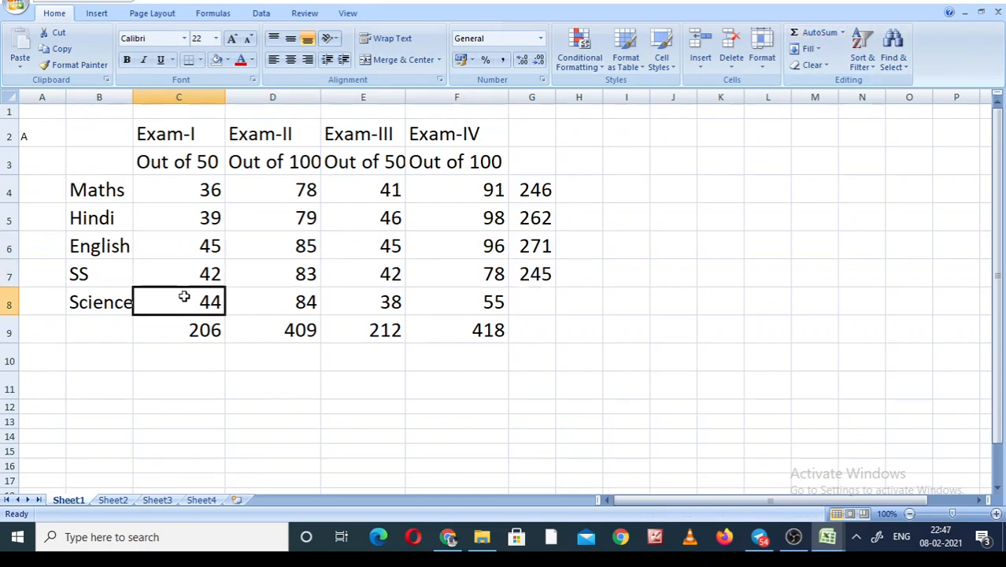
{"action": "key", "text": "shift+Right"}
{"action": "key", "text": "shift+Right"}
{"action": "key", "text": "shift+Right"}
{"action": "key", "text": "shift+Right"}
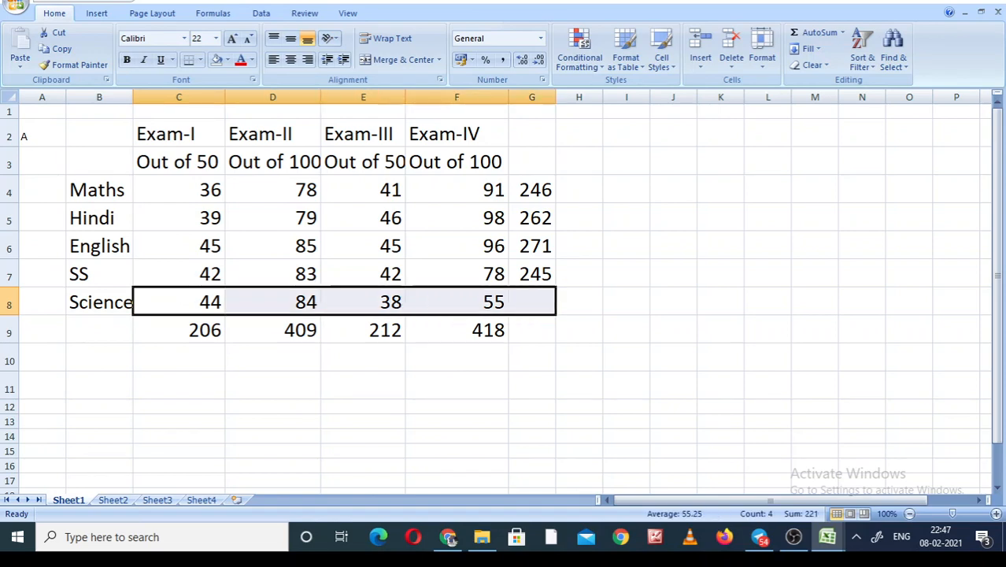
{"action": "left_click", "coordinate": [817, 33]}
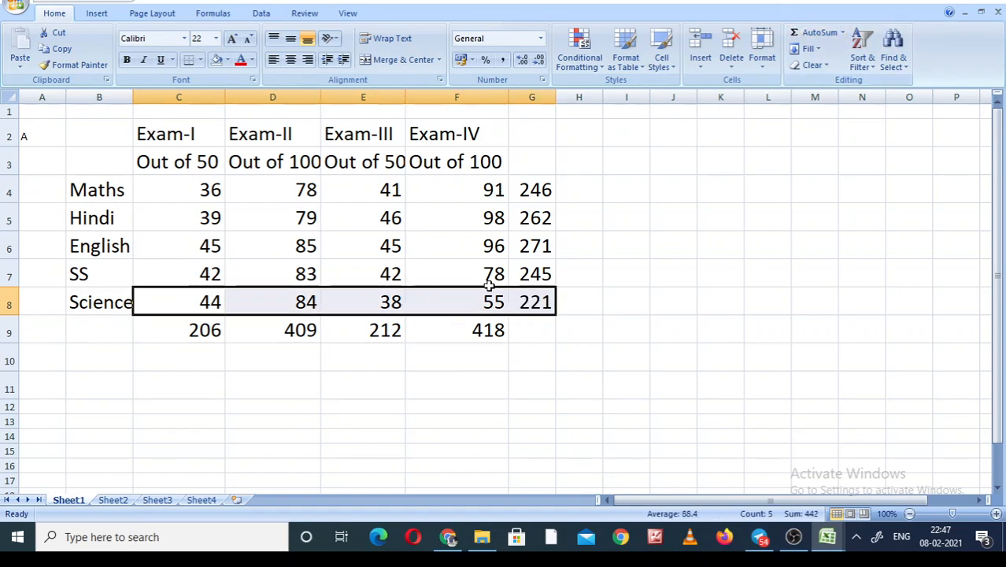
- Total the subject totals in G4:G8 with AutoSum into G9, and autofit column G to its contents
{"action": "left_click", "coordinate": [542, 191]}
{"action": "key", "text": "shift+Down"}
{"action": "key", "text": "shift+Down"}
{"action": "key", "text": "shift+Down"}
{"action": "key", "text": "shift+Down"}
{"action": "key", "text": "shift+Down"}
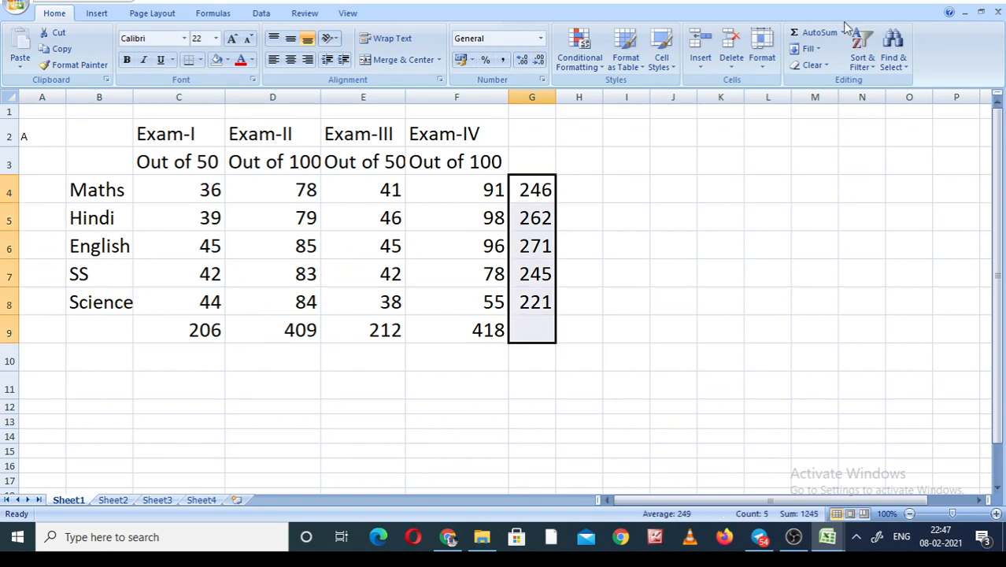
{"action": "left_click", "coordinate": [817, 32]}
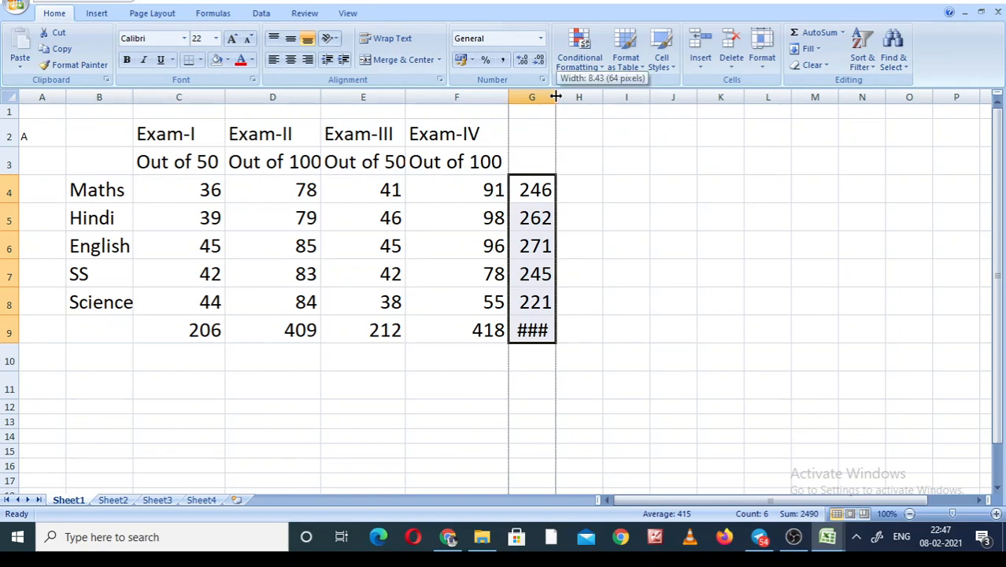
{"action": "double_click", "coordinate": [554, 96]}
- Review the subject totals in column G, the exam totals in row 9 and the grand total in G9
{"action": "left_click", "coordinate": [546, 190]}
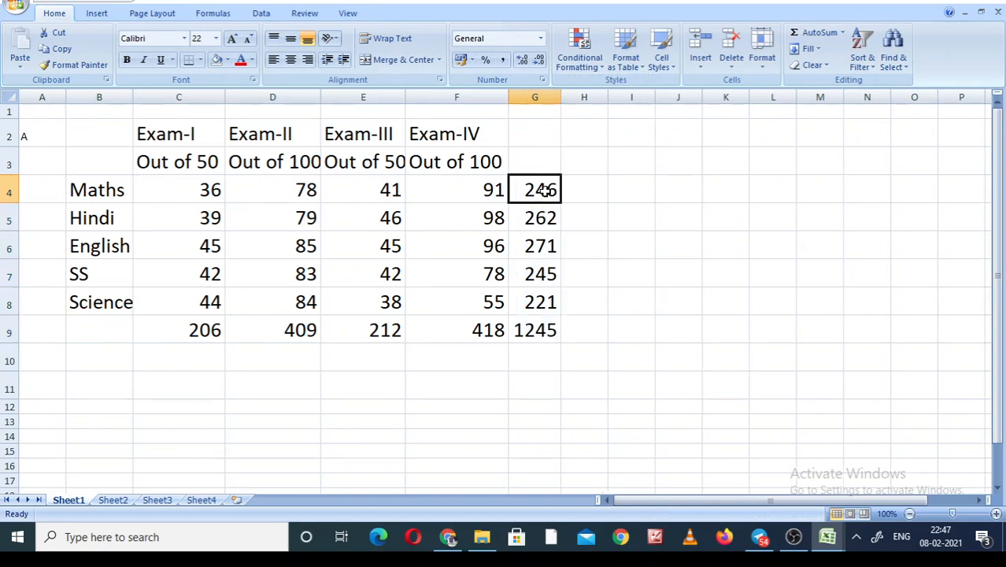
{"action": "key", "text": "shift+Down"}
{"action": "key", "text": "shift+Down"}
{"action": "key", "text": "shift+Down"}
{"action": "key", "text": "shift+Down"}
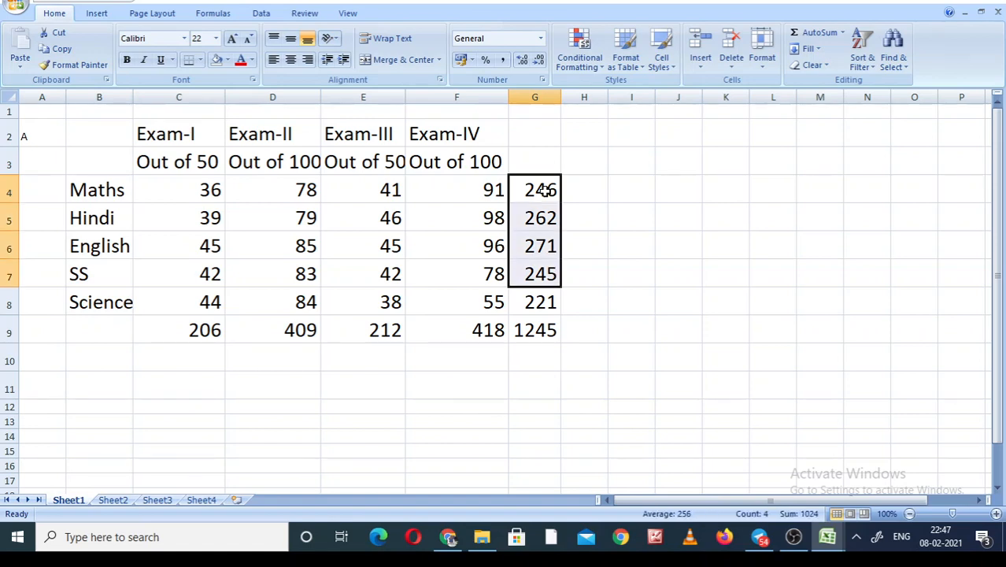
{"action": "key", "text": "Left"}
{"action": "key", "text": "Left"}
{"action": "key", "text": "Left"}
{"action": "key", "text": "Down"}
{"action": "key", "text": "Down"}
{"action": "key", "text": "Down"}
{"action": "key", "text": "Down"}
{"action": "key", "text": "Down"}
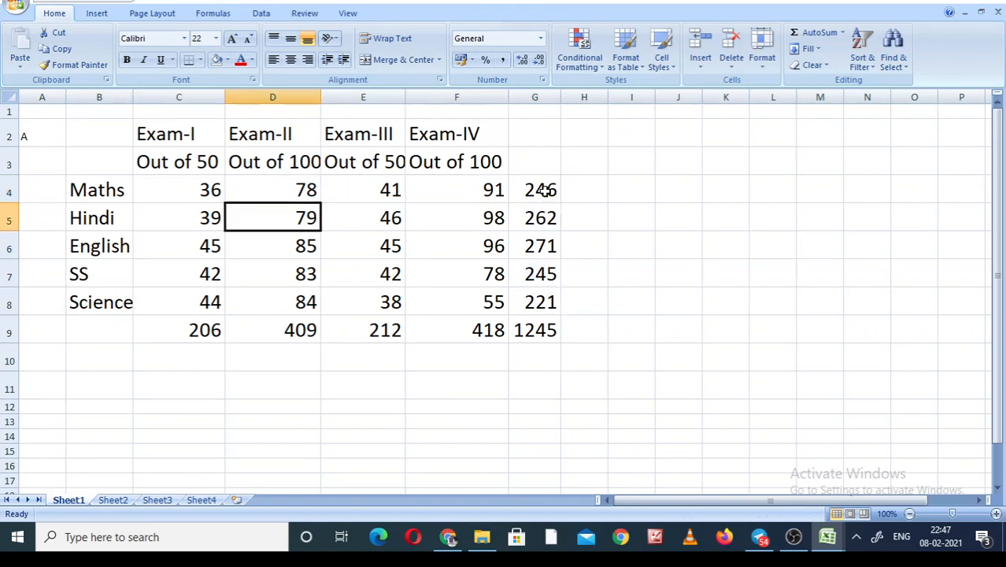
{"action": "key", "text": "Left"}
{"action": "key", "text": "shift+Right"}
{"action": "key", "text": "shift+Right"}
{"action": "key", "text": "shift+Right"}
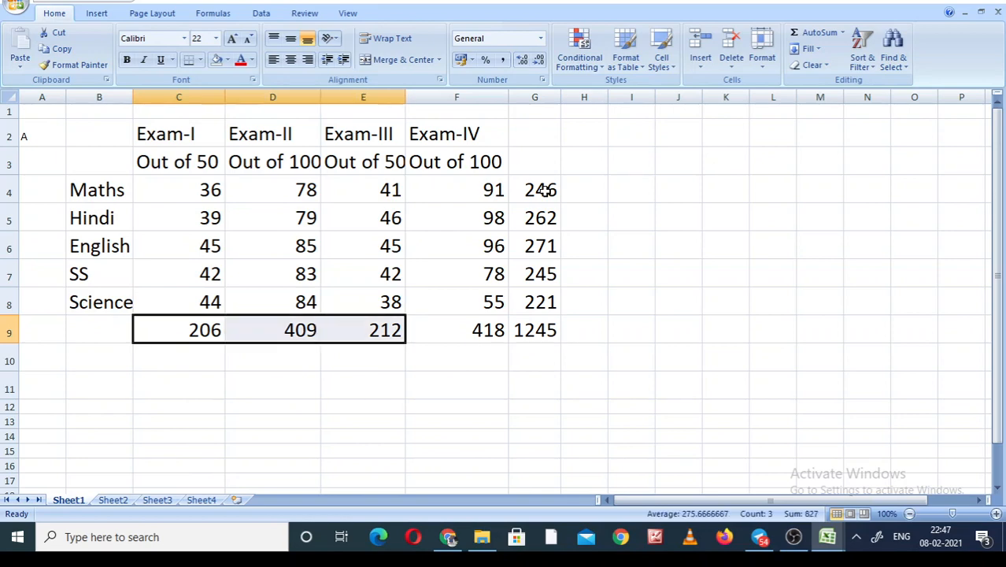
{"action": "key", "text": "Right"}
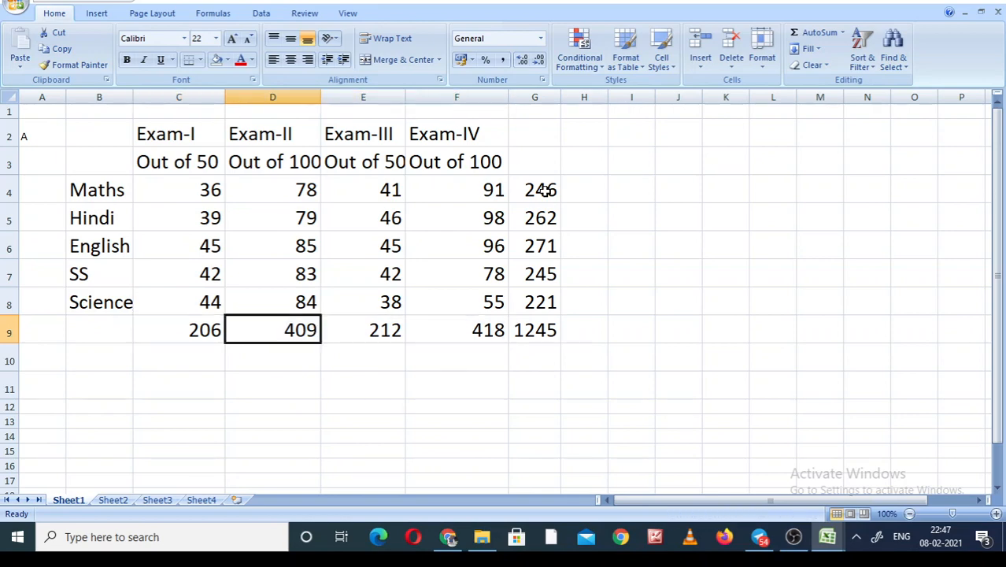
{"action": "key", "text": "Right"}
{"action": "key", "text": "Right"}
{"action": "key", "text": "Right"}
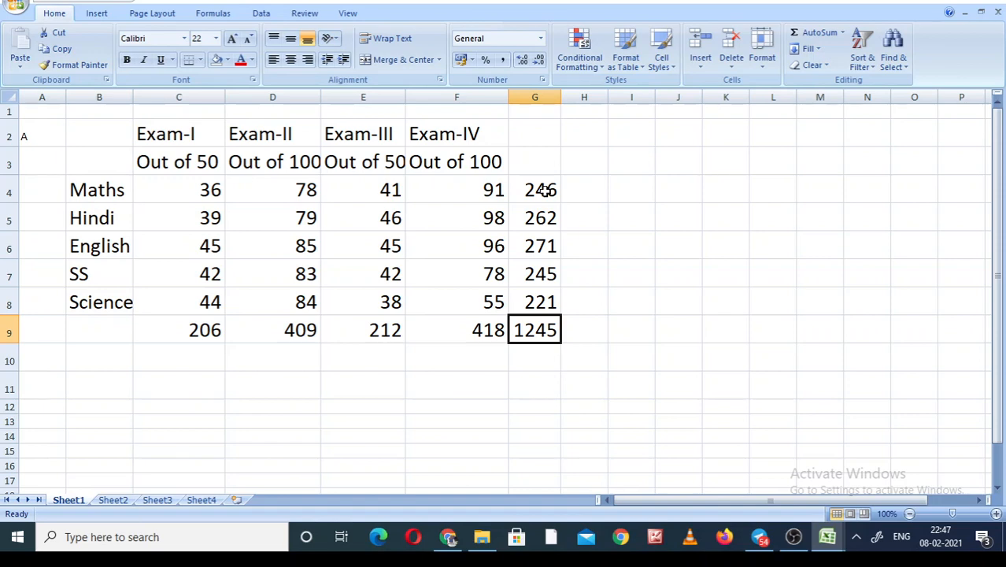
{"action": "left_click", "coordinate": [842, 33]}
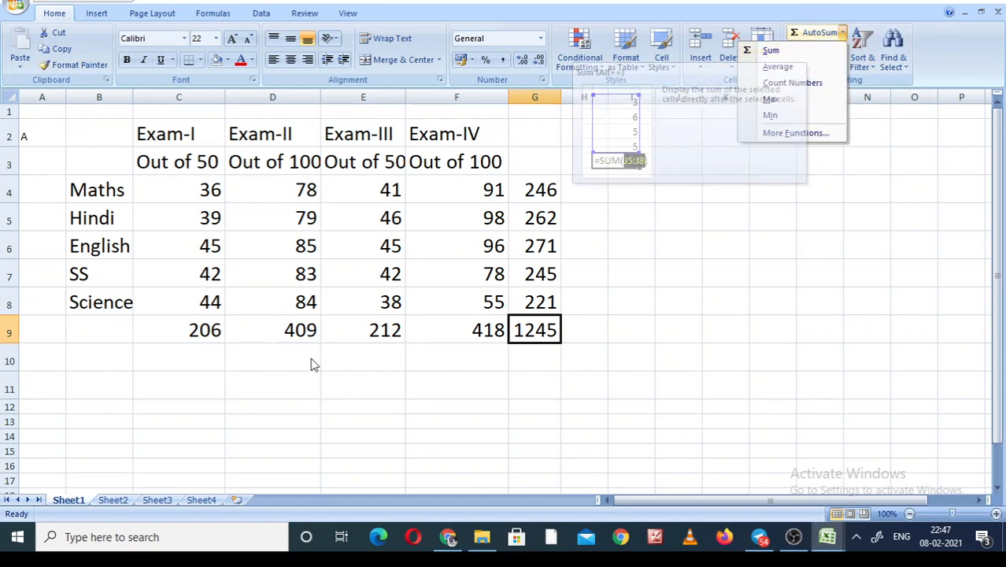
{"action": "left_click", "coordinate": [211, 354]}
- Calculate the Exam-I percentage in C10 with the formula =C9/250*100
{"action": "left_click", "coordinate": [211, 355]}
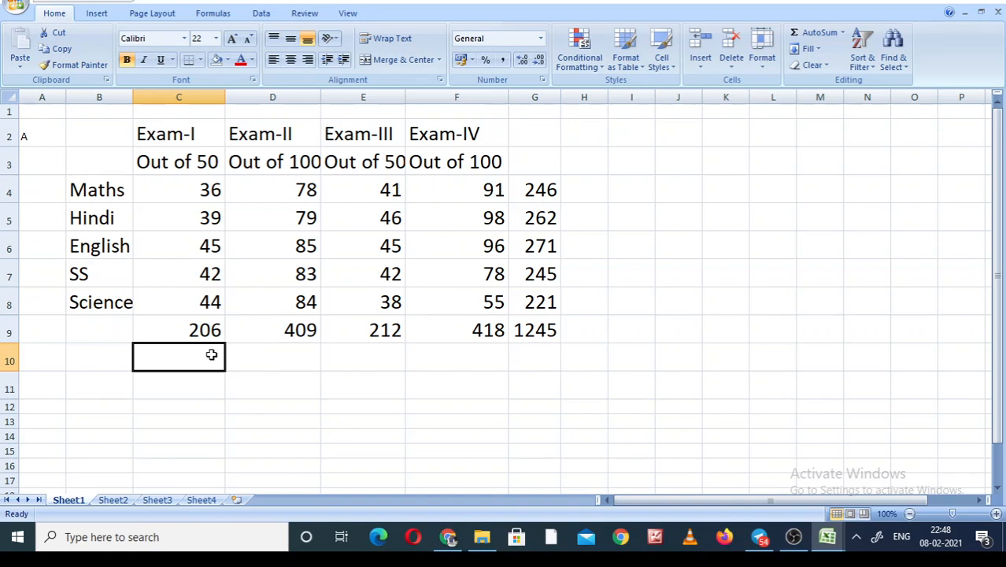
{"action": "type", "text": "="}
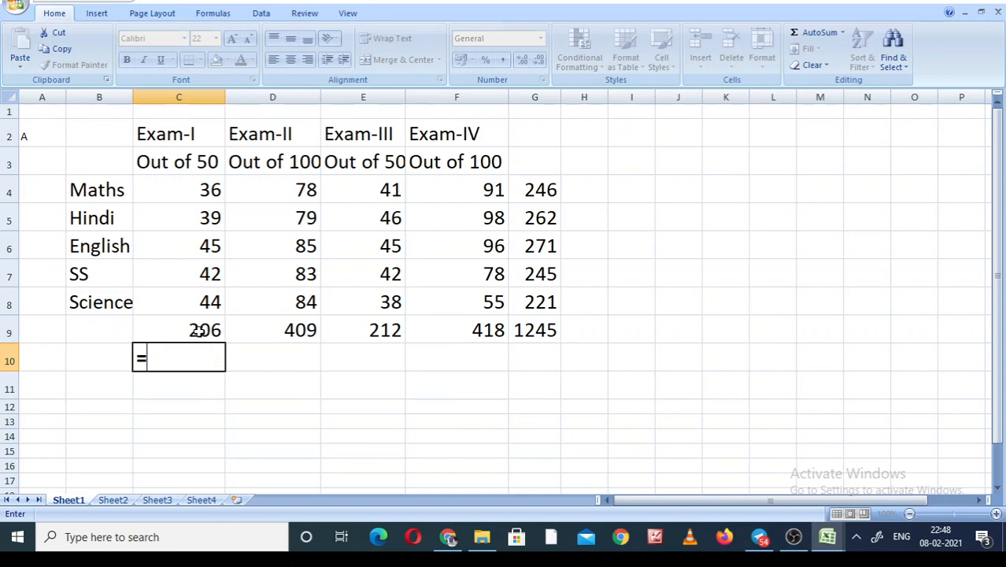
{"action": "left_click", "coordinate": [198, 331]}
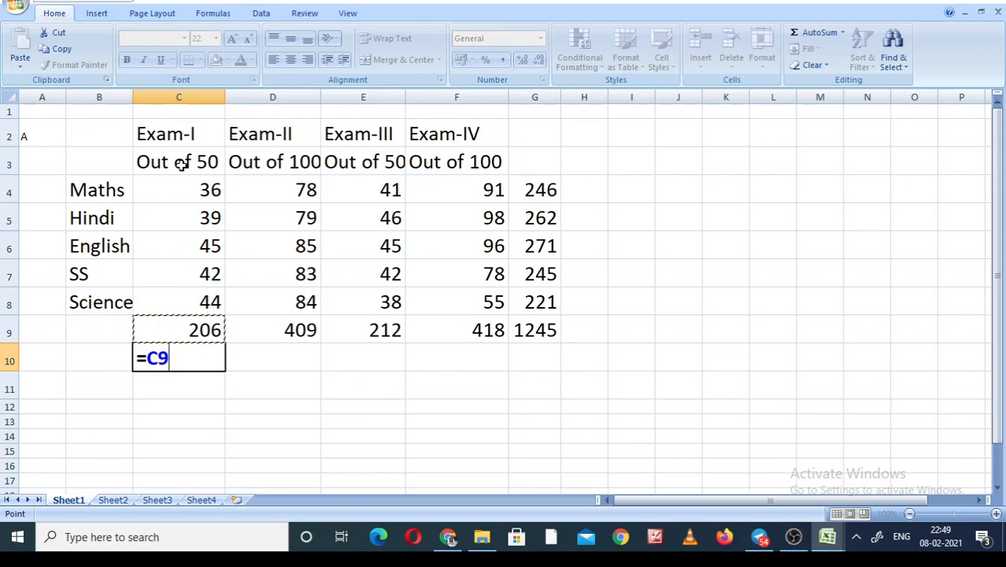
{"action": "left_click", "coordinate": [794, 536]}
{"action": "left_click", "coordinate": [796, 540]}
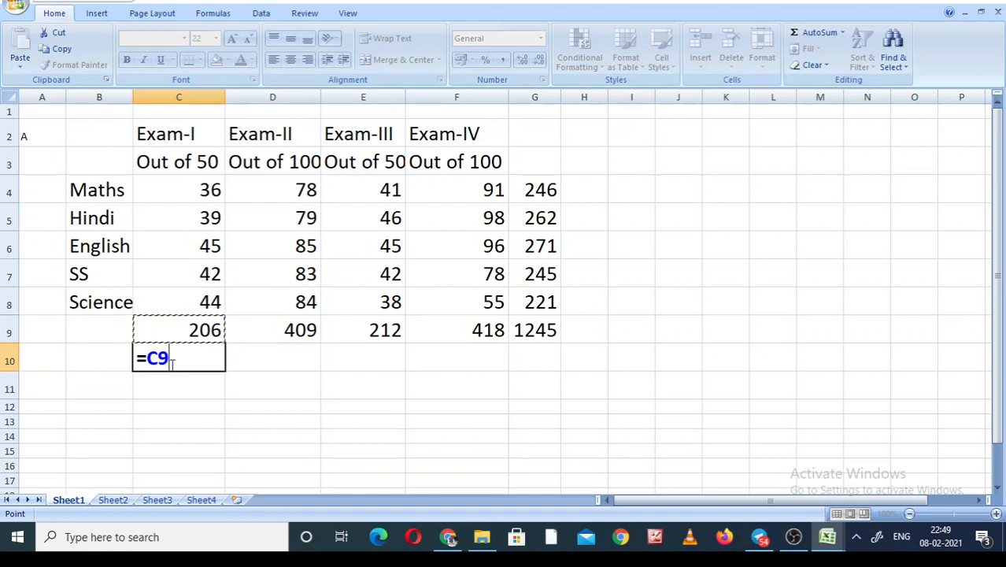
{"action": "type", "text": "/"}
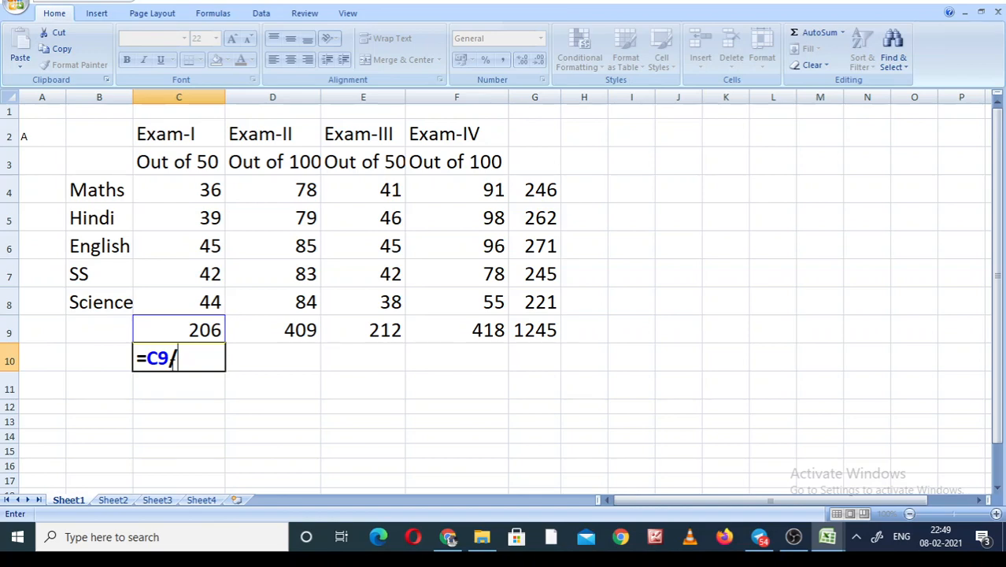
{"action": "type", "text": "250"}
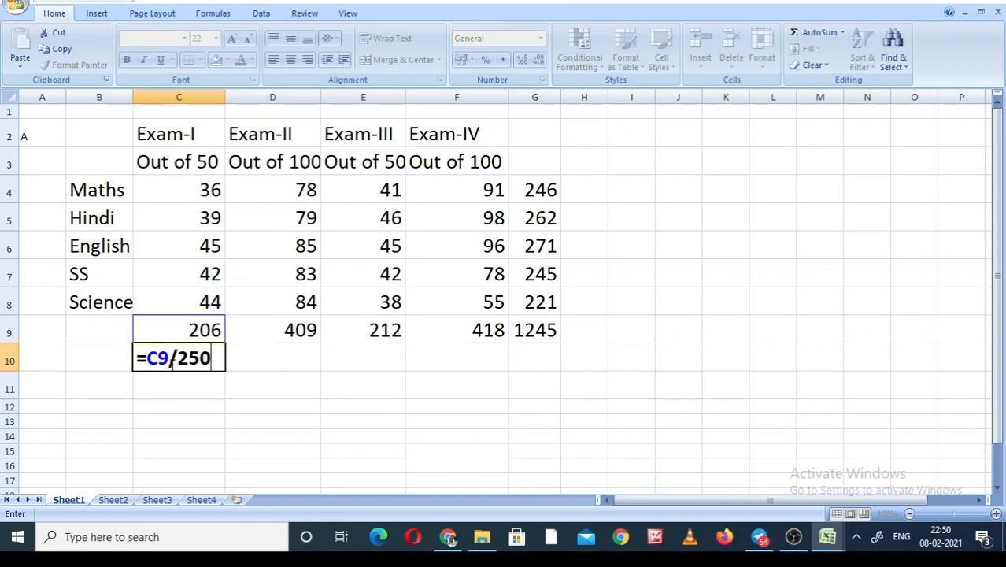
{"action": "type", "text": "*"}
{"action": "type", "text": "00"}
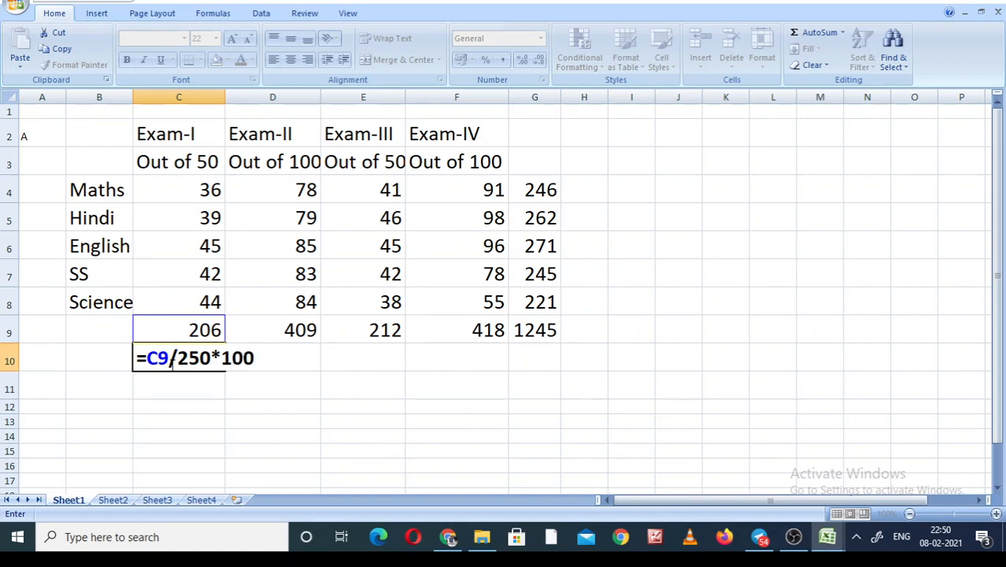
{"action": "key", "text": "Return"}
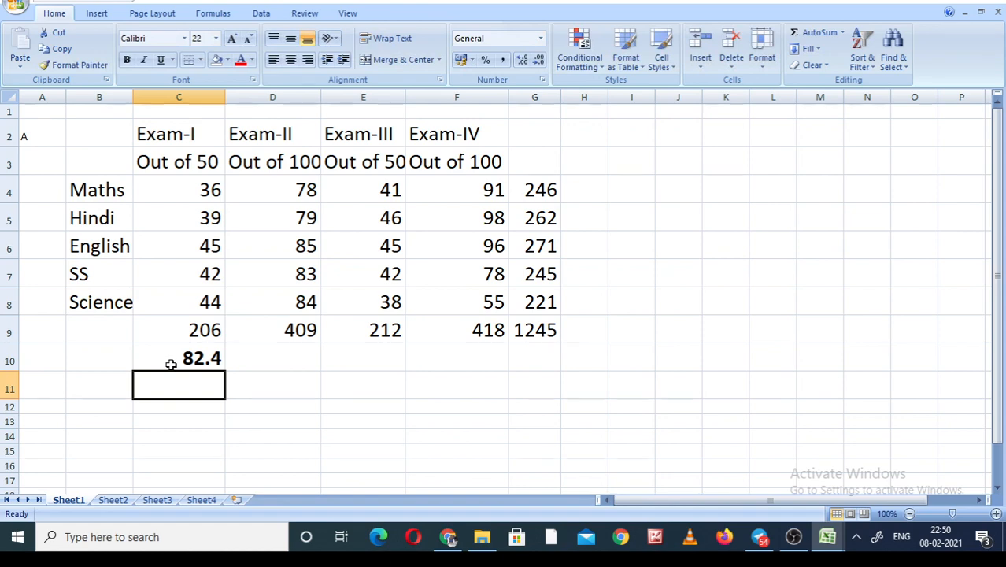
- Review the Exam-I maximum marks, total and percentage, along with the Exam-II marks and total in D4:D9
{"action": "left_click", "coordinate": [182, 360]}
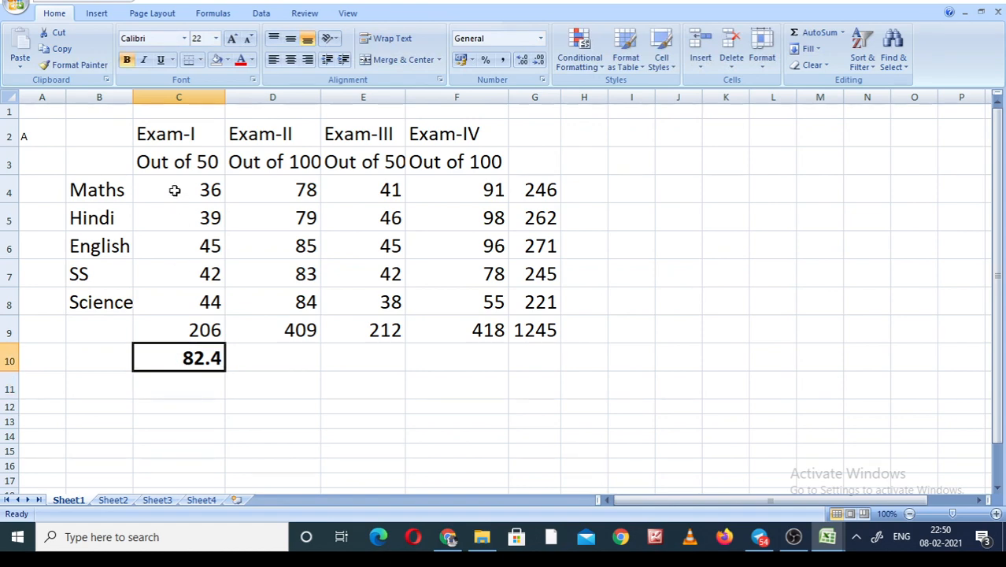
{"action": "left_click", "coordinate": [189, 134]}
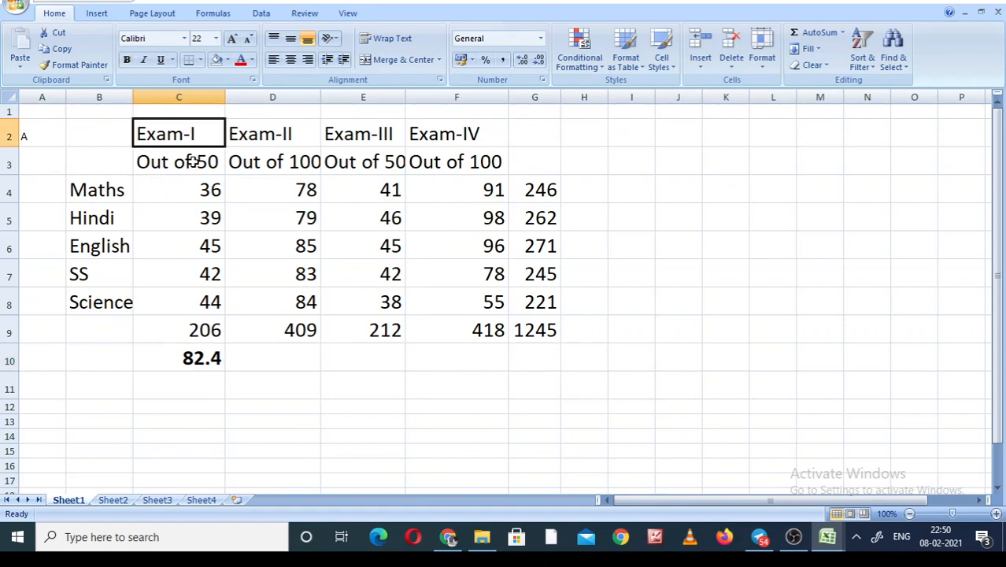
{"action": "left_click", "coordinate": [193, 161]}
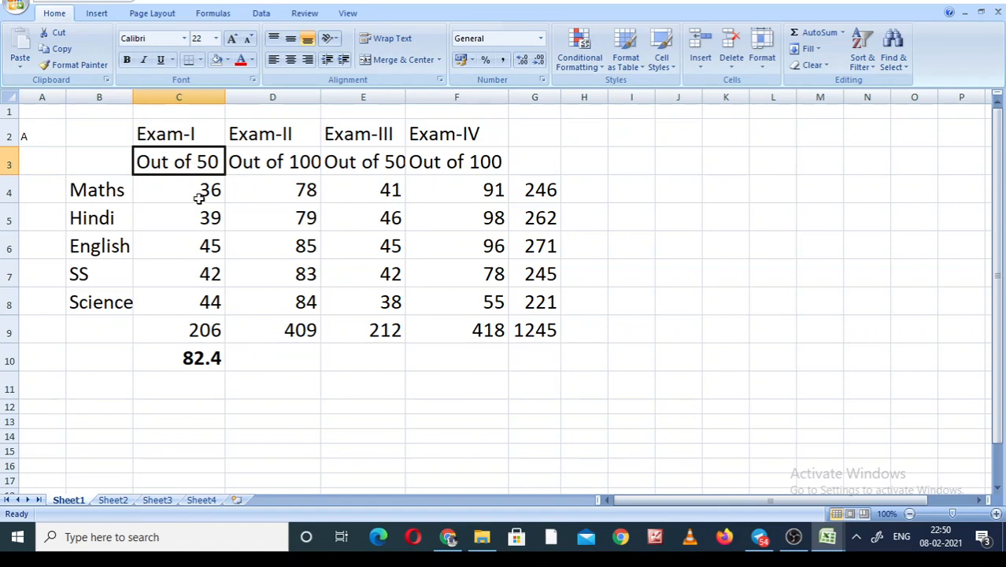
{"action": "left_click", "coordinate": [195, 330]}
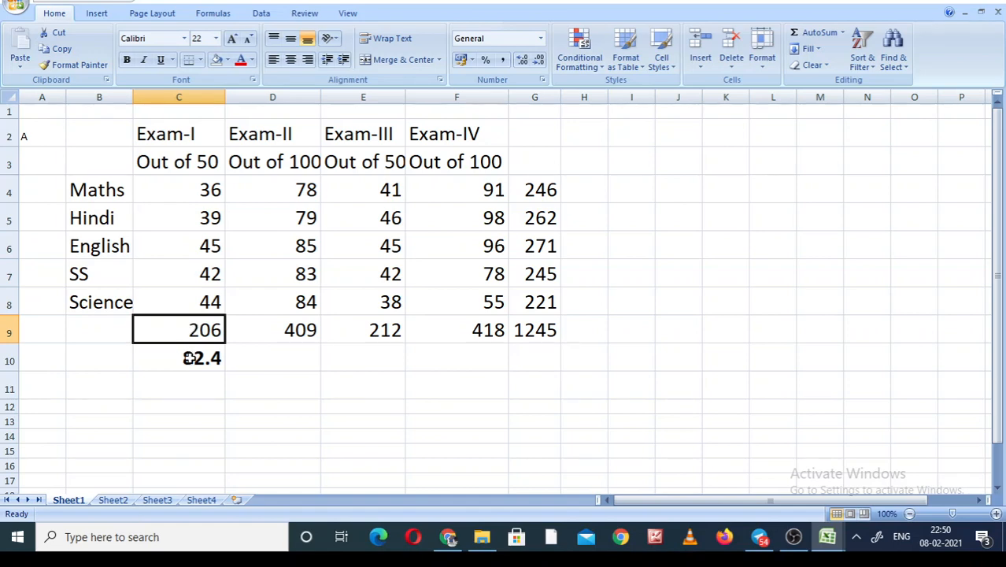
{"action": "left_click", "coordinate": [189, 358]}
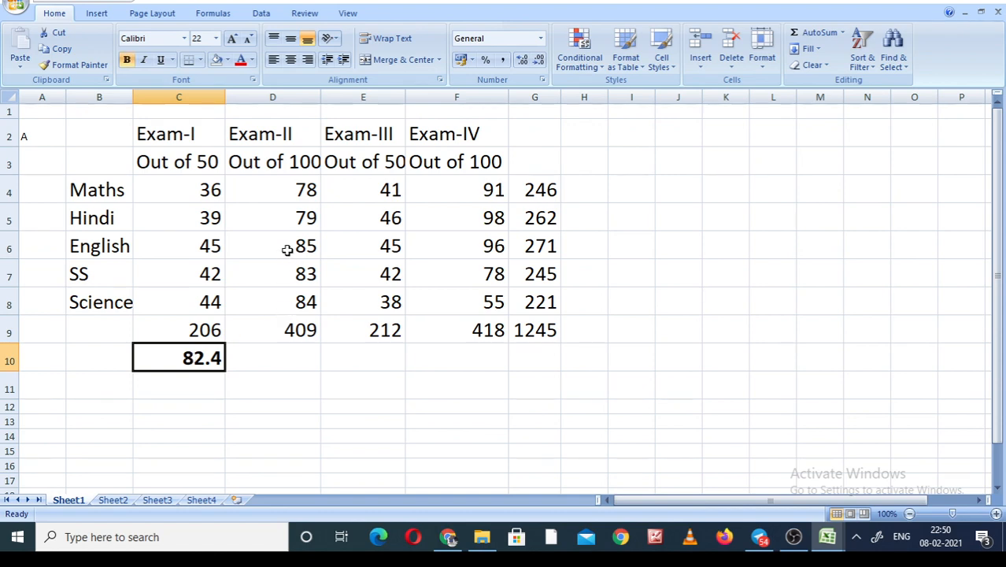
{"action": "left_click", "coordinate": [290, 189]}
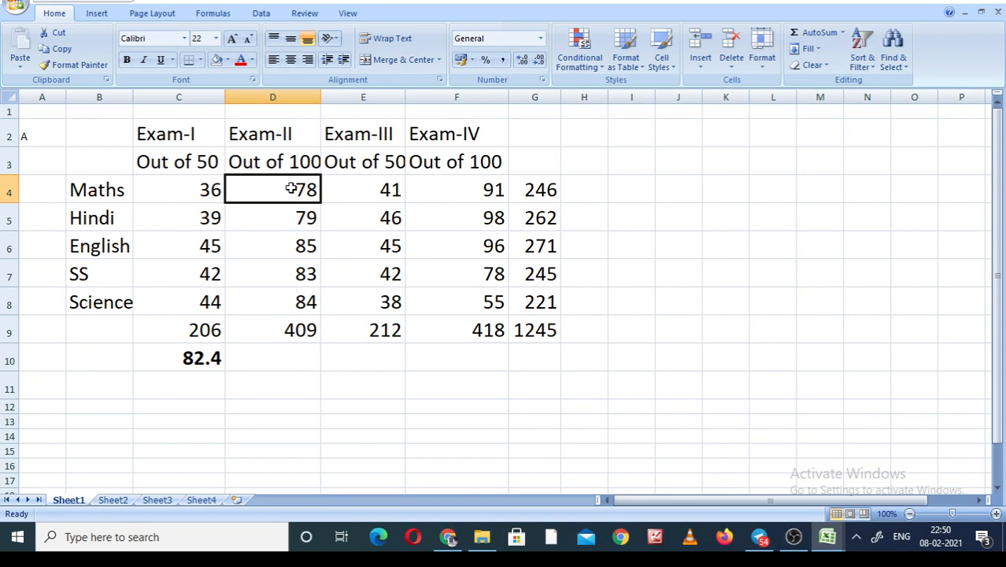
{"action": "key", "text": "shift+Down"}
{"action": "key", "text": "shift+Down"}
{"action": "key", "text": "shift+Down"}
{"action": "key", "text": "shift+Down"}
{"action": "key", "text": "shift+Down"}
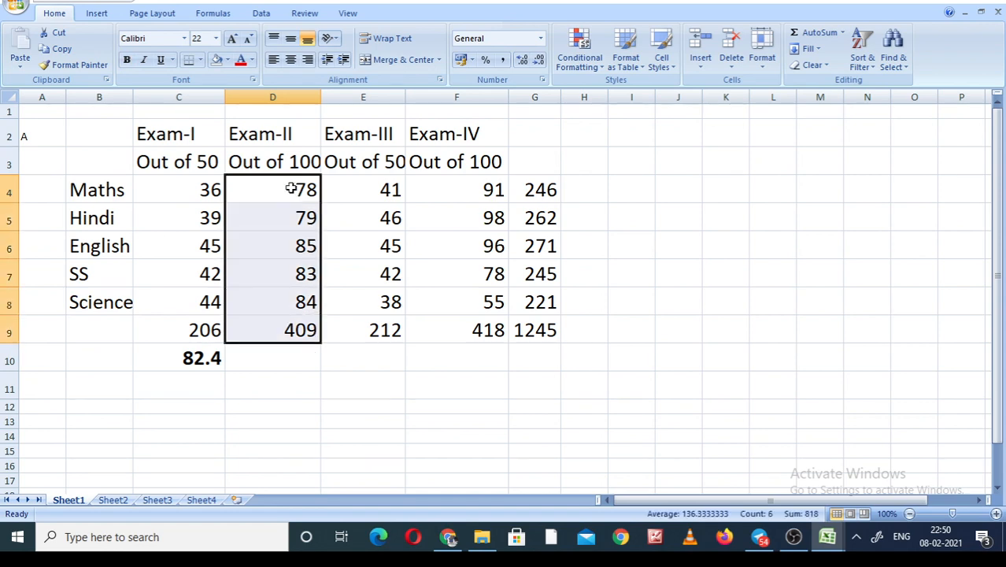
- Calculate the Exam-II percentage in D10 with the formula =d9/500*100
{"action": "left_click", "coordinate": [281, 358]}
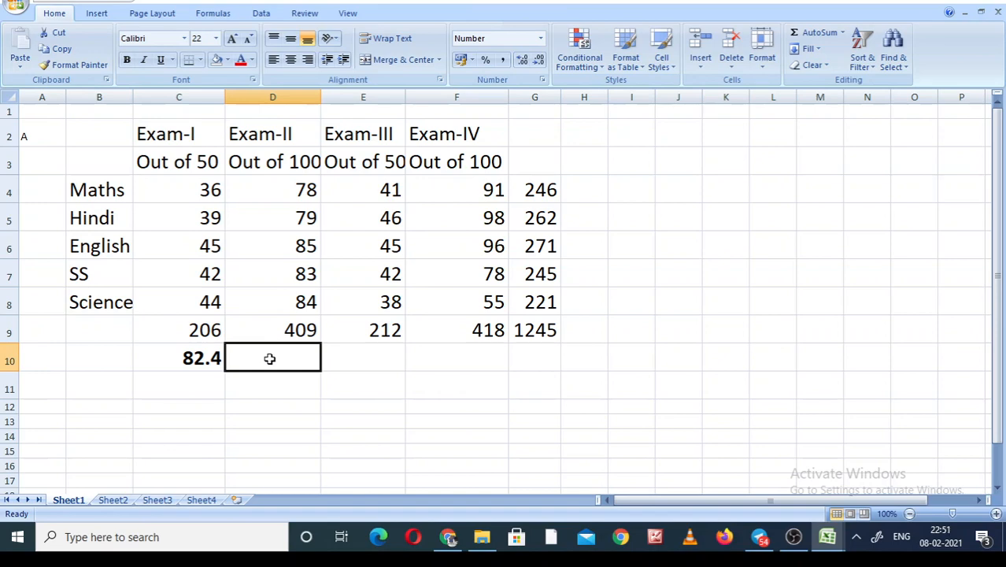
{"action": "type", "text": "="}
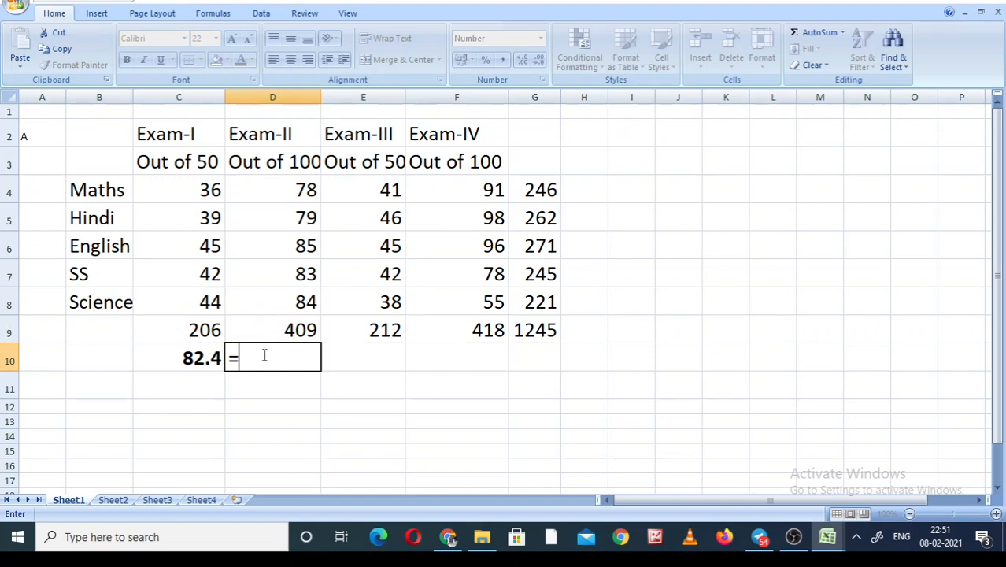
{"action": "type", "text": "d9"}
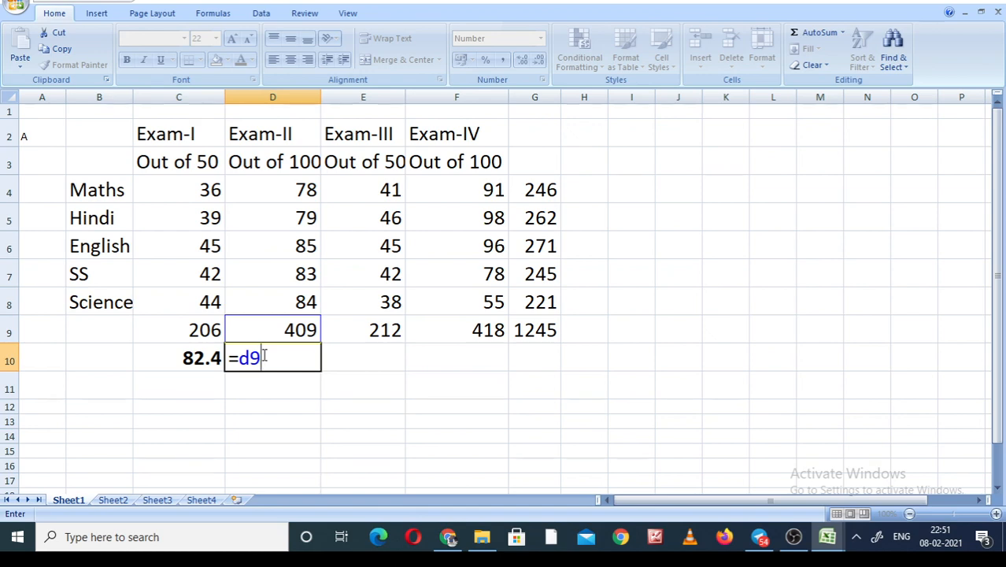
{"action": "type", "text": "/"}
{"action": "type", "text": "500*100"}
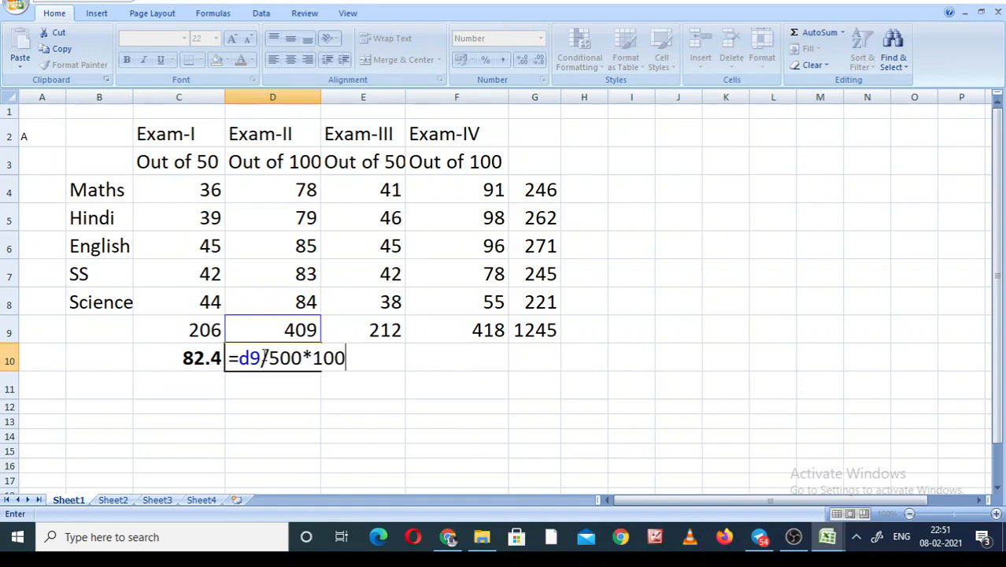
{"action": "key", "text": "Return"}
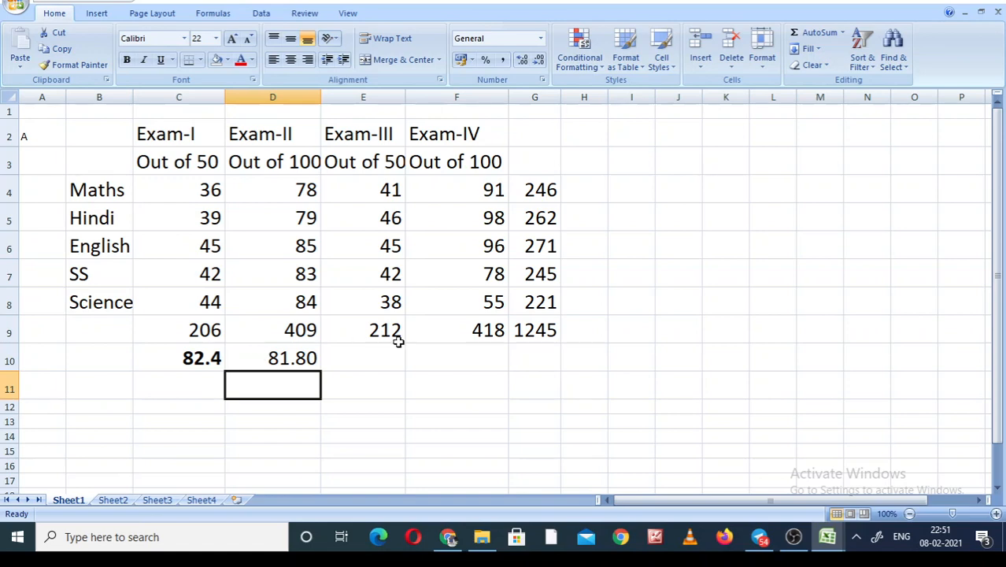
- Calculate the Exam-III percentage in E10 with the formula =e9/250*100, and the Exam-IV percentage in F10
{"action": "left_click", "coordinate": [362, 360]}
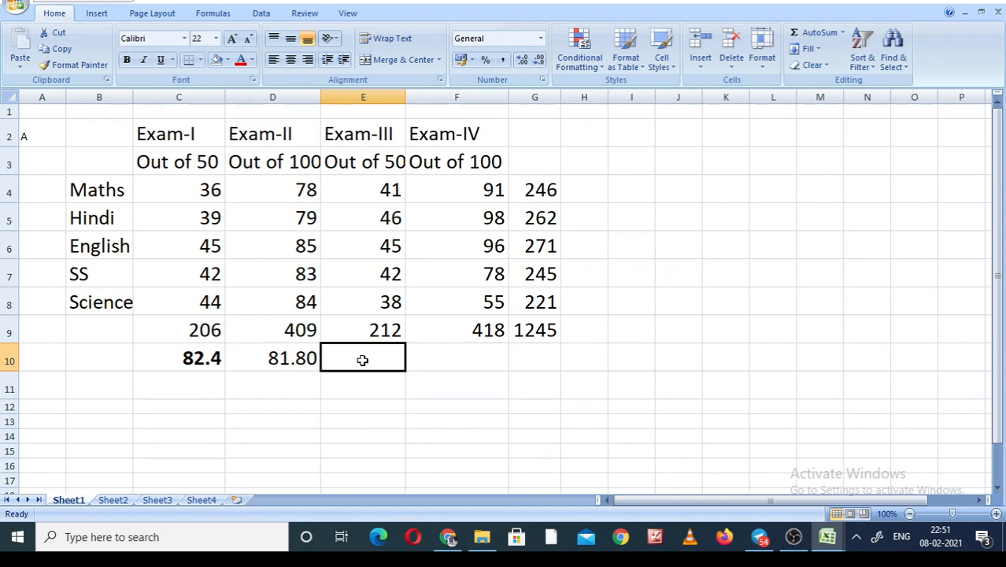
{"action": "type", "text": "="}
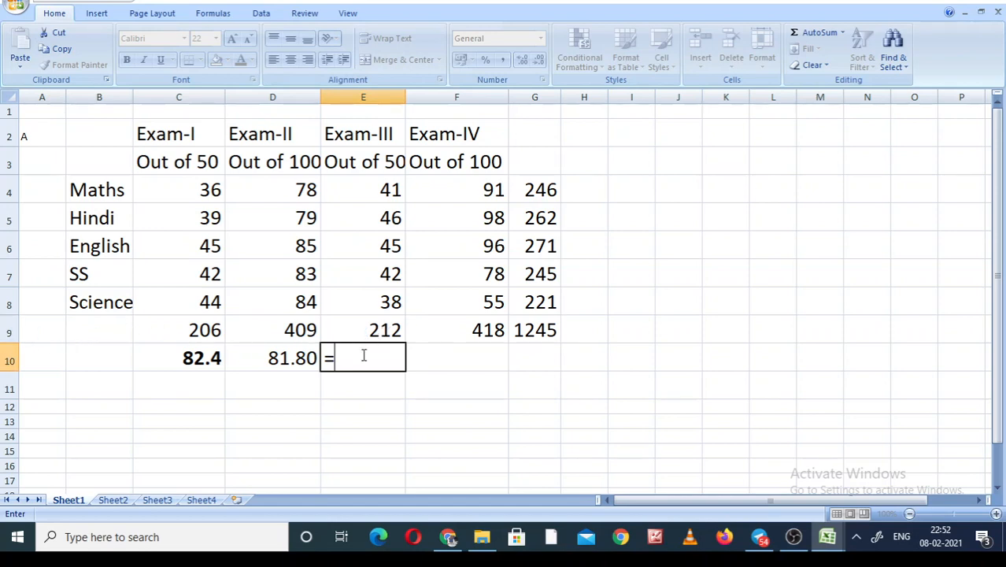
{"action": "type", "text": "e"}
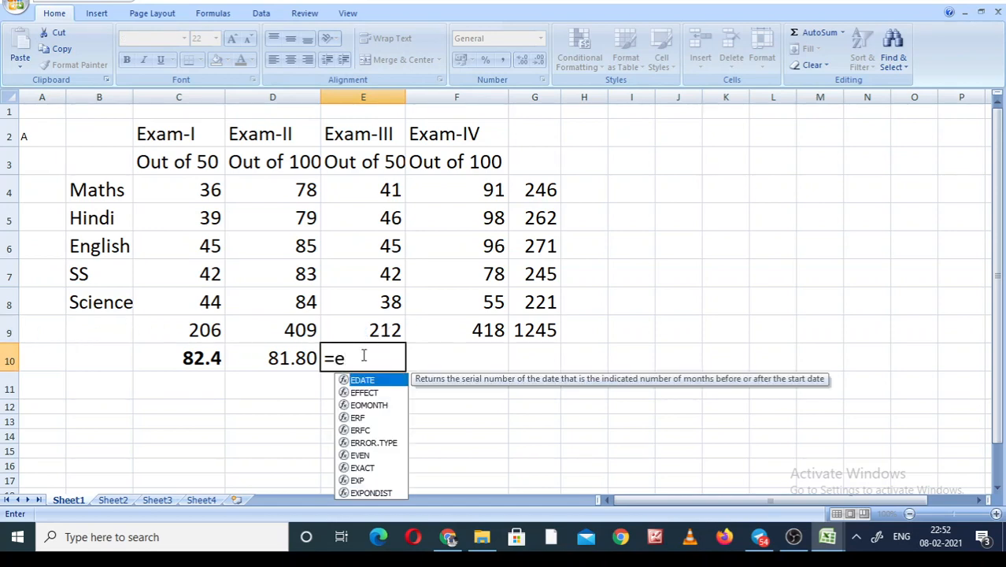
{"action": "type", "text": "9/"}
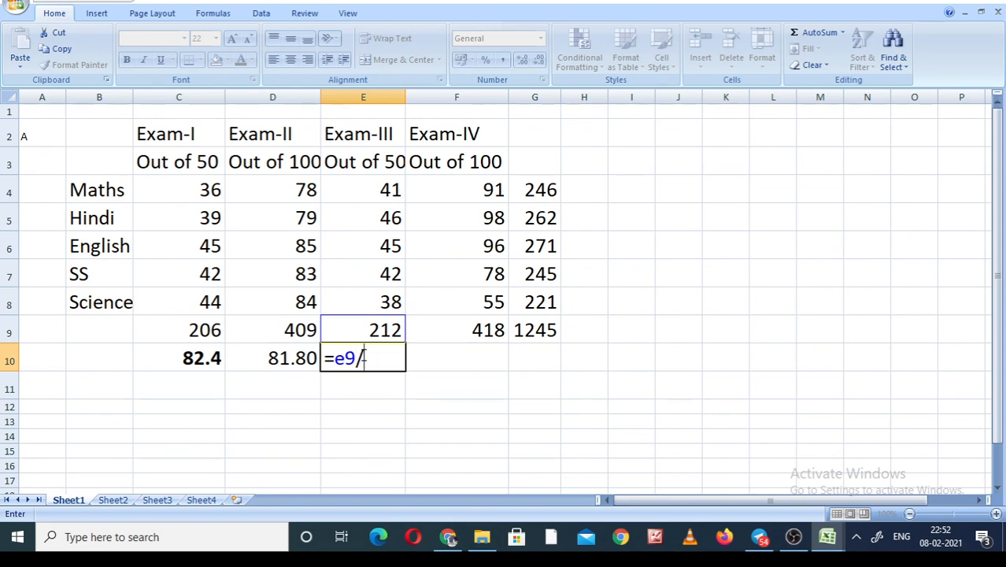
{"action": "type", "text": "250*100"}
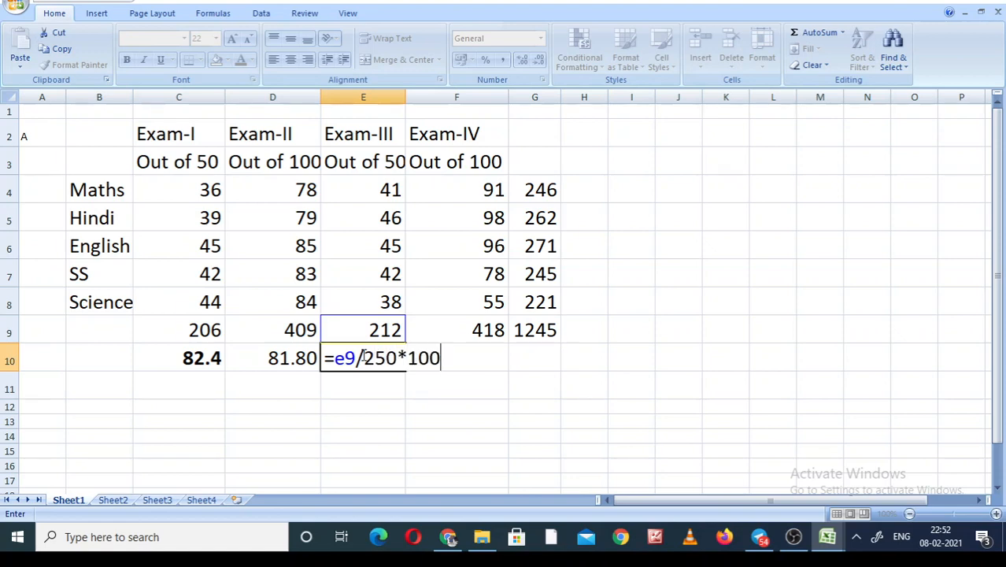
{"action": "key", "text": "Return"}
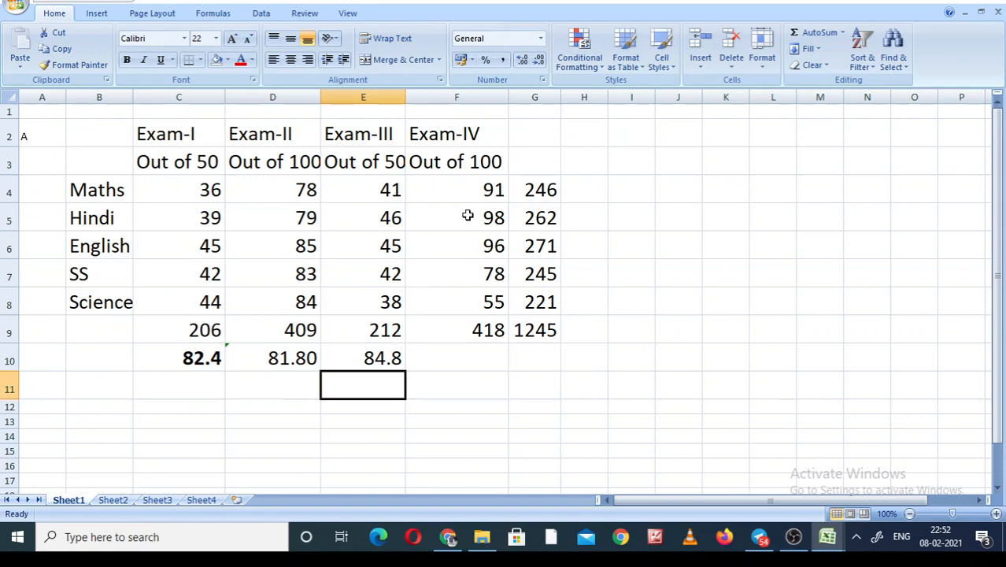
{"action": "left_click", "coordinate": [470, 357]}
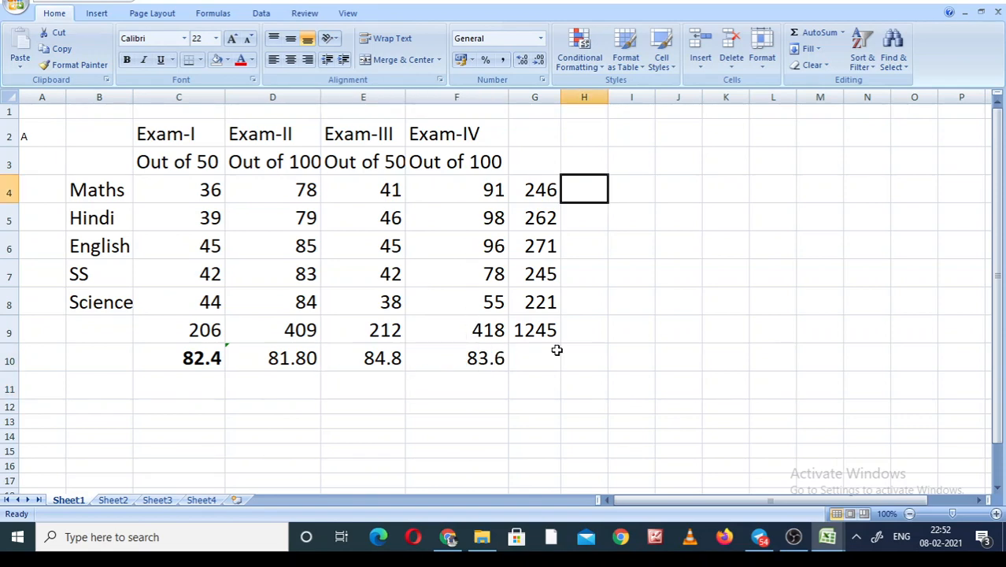
{"action": "left_click", "coordinate": [793, 539]}
{"action": "left_click", "coordinate": [792, 546]}
- Calculate the overall Maths percentage in H4 with the formula =G4/300*100
{"action": "type", "text": "="}
{"action": "left_click", "coordinate": [548, 190]}
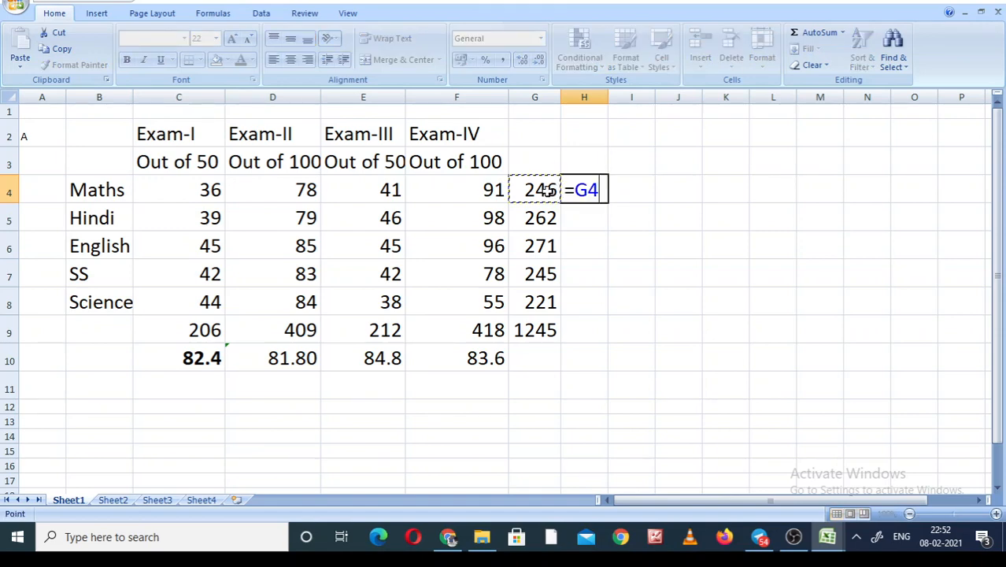
{"action": "type", "text": "/"}
{"action": "type", "text": "300"}
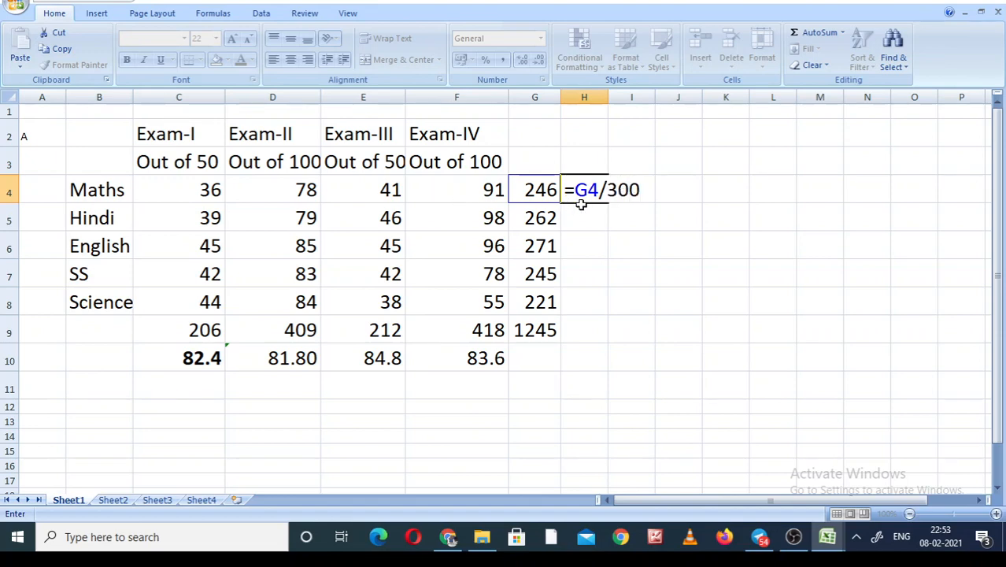
{"action": "type", "text": "*100"}
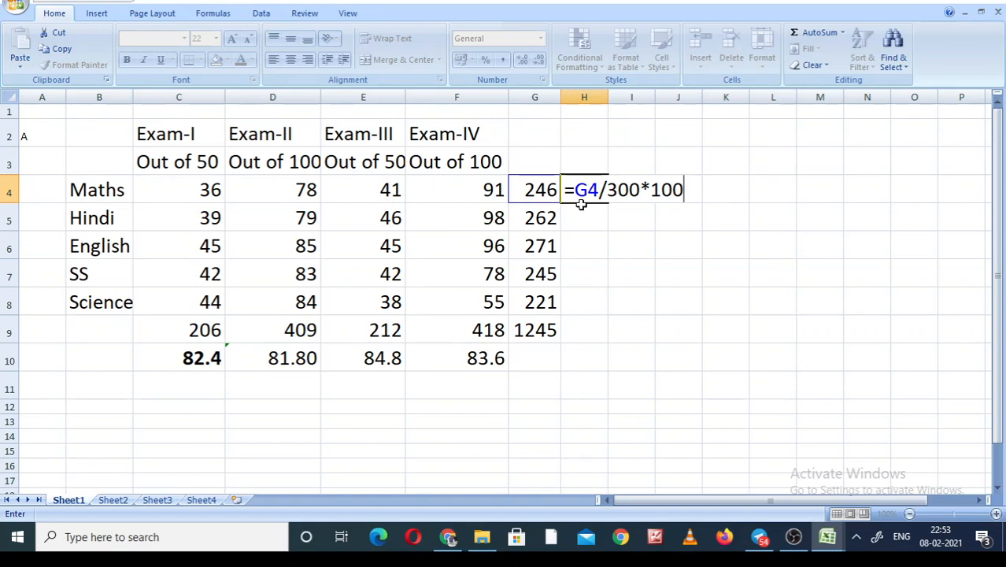
{"action": "key", "text": "Return"}
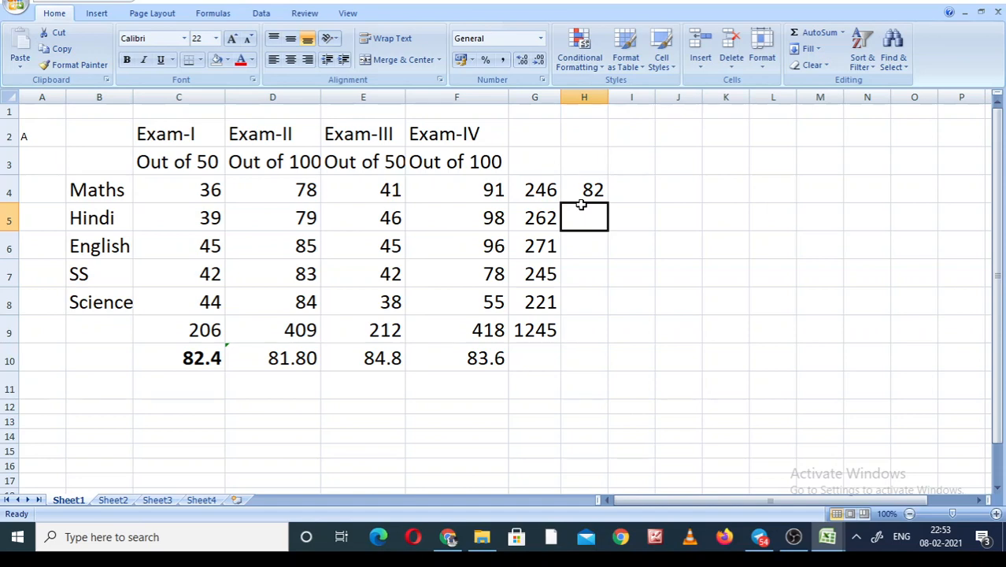
{"action": "left_click", "coordinate": [581, 356]}
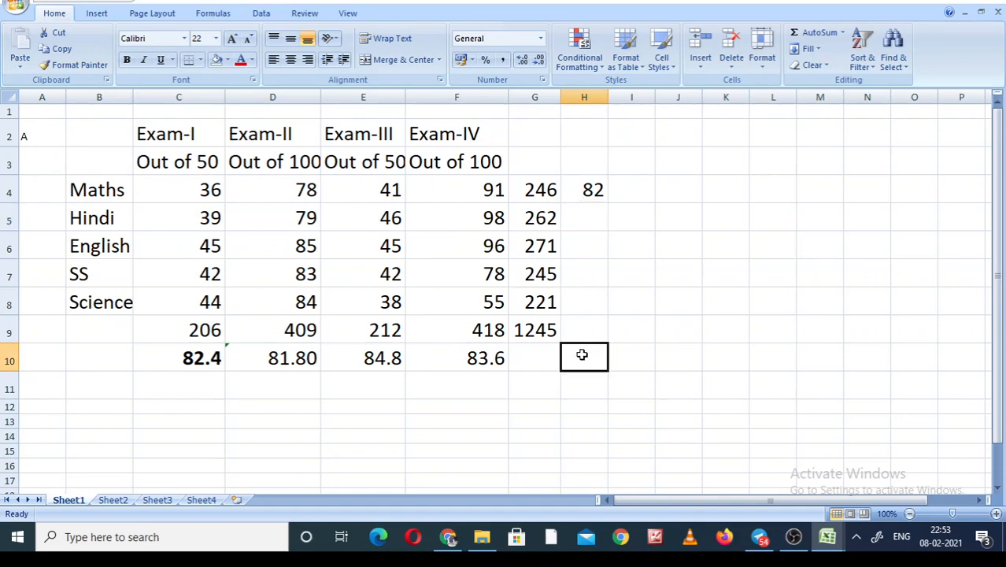
{"action": "type", "text": "="}
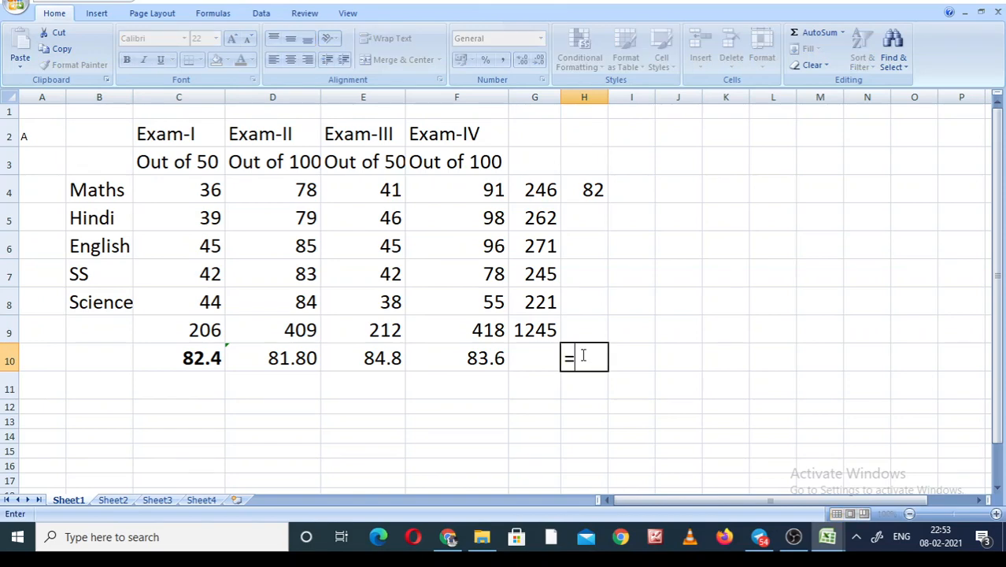
{"action": "left_click", "coordinate": [534, 329]}
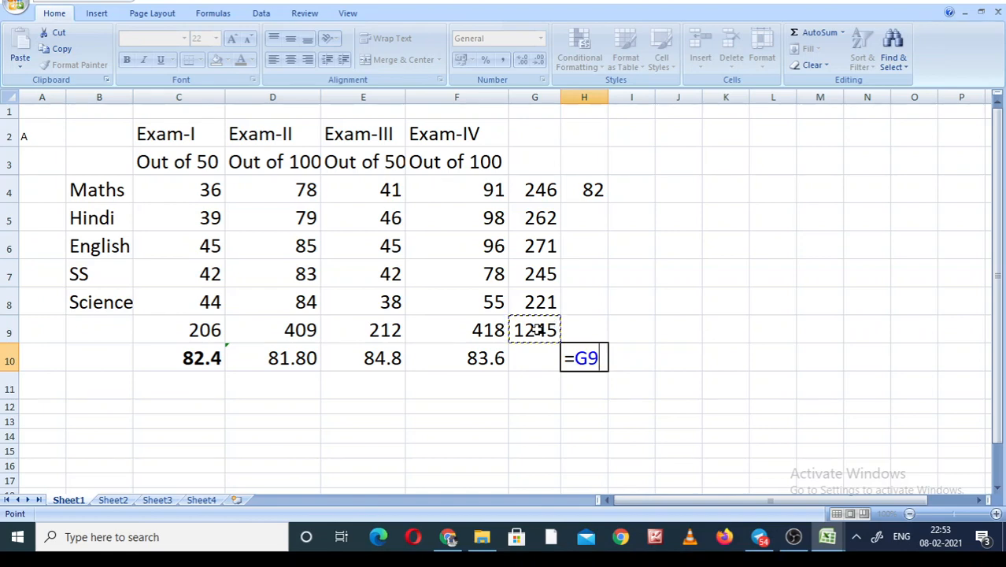
{"action": "type", "text": "/"}
{"action": "left_click", "coordinate": [182, 387]}
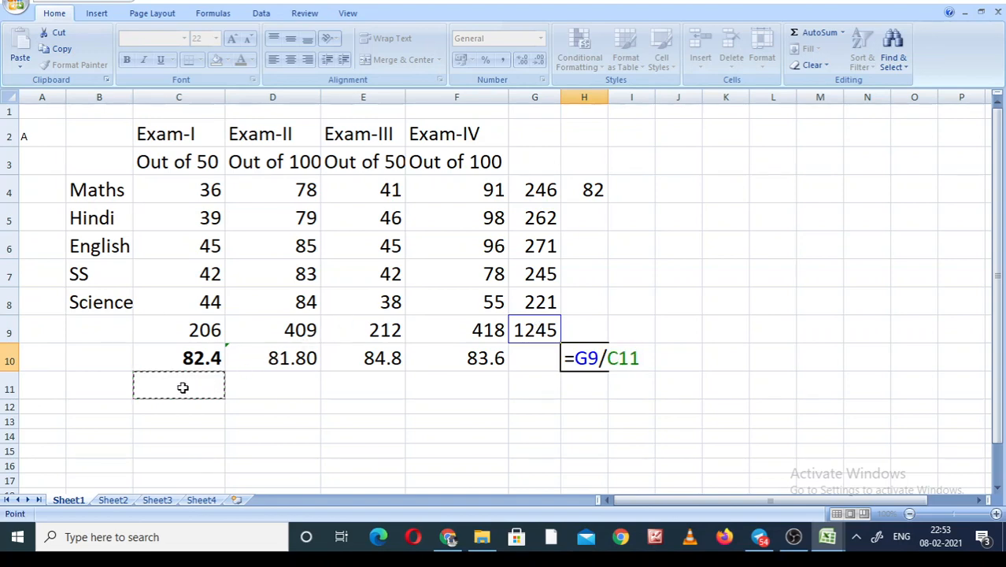
{"action": "type", "text": "250"}
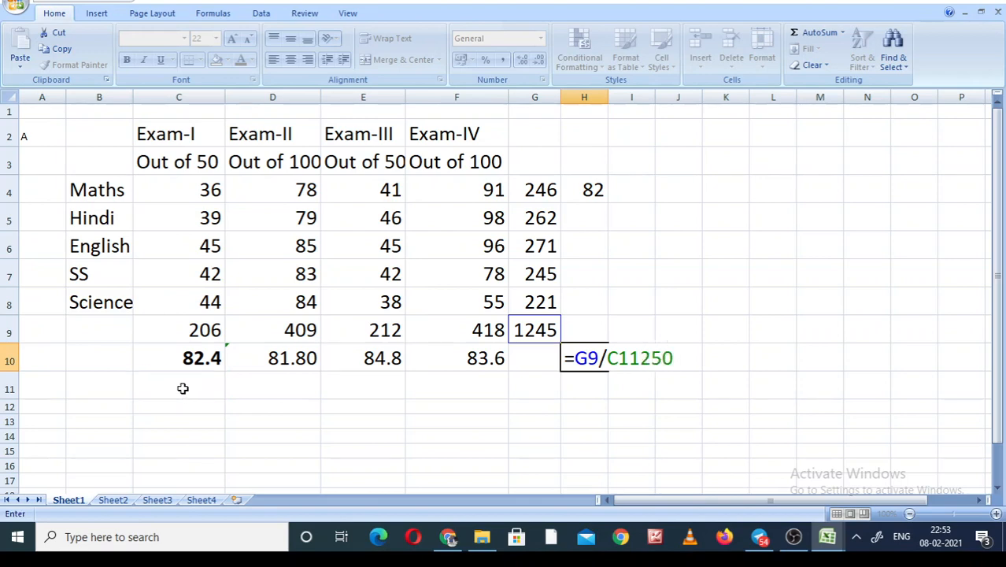
{"action": "key", "text": "BackSpace"}
{"action": "key", "text": "BackSpace"}
{"action": "key", "text": "BackSpace"}
{"action": "key", "text": "BackSpace"}
{"action": "key", "text": "BackSpace"}
{"action": "key", "text": "BackSpace"}
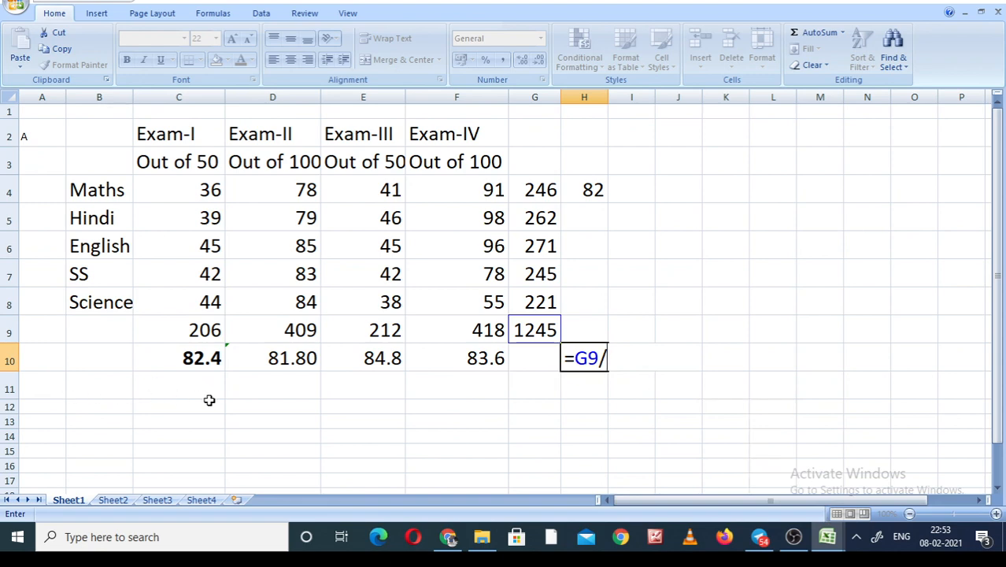
{"action": "left_click", "coordinate": [200, 407]}
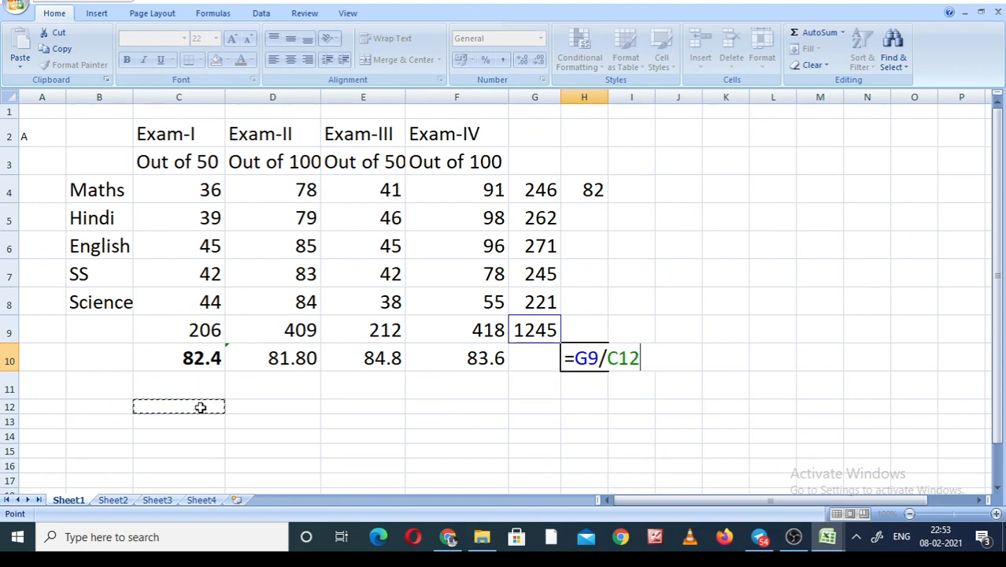
{"action": "key", "text": "BackSpace"}
{"action": "key", "text": "BackSpace"}
{"action": "key", "text": "BackSpace"}
{"action": "key", "text": "BackSpace"}
{"action": "key", "text": "BackSpace"}
{"action": "key", "text": "BackSpace"}
{"action": "key", "text": "BackSpace"}
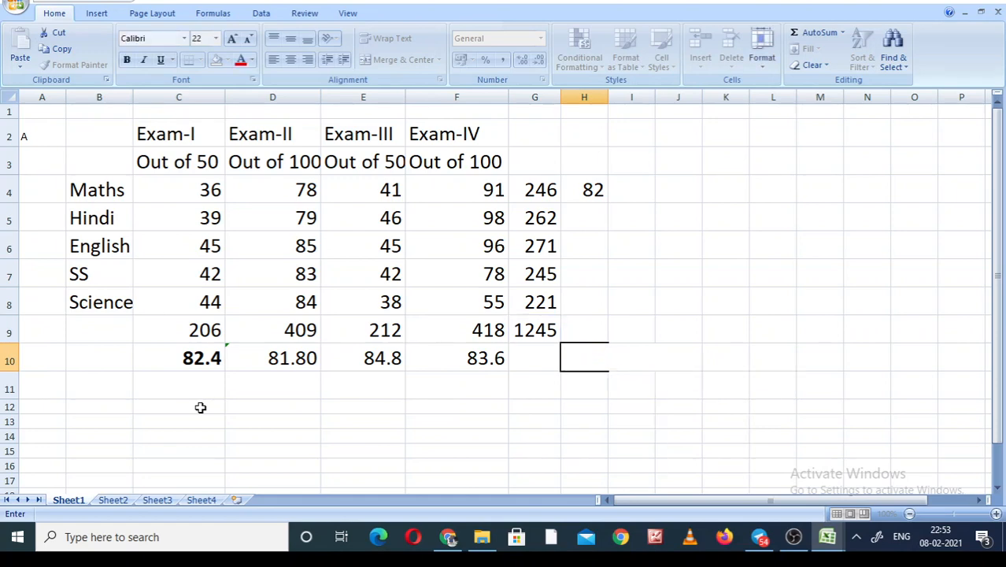
- Enter the maximum marks of the four exams in C12:F12 as 250, 500, 250 and 500
{"action": "left_click", "coordinate": [199, 407]}
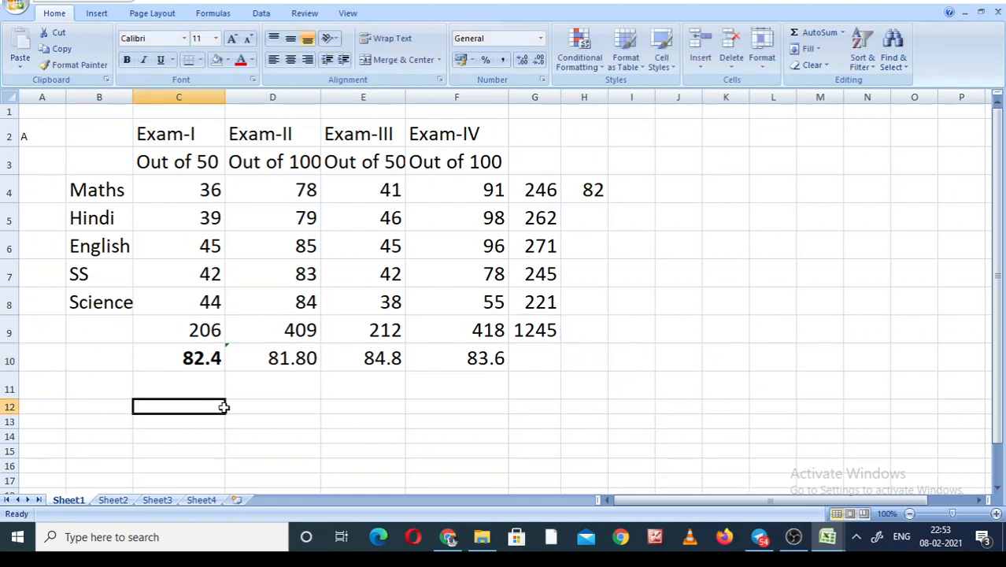
{"action": "type", "text": "250"}
{"action": "key", "text": "Tab"}
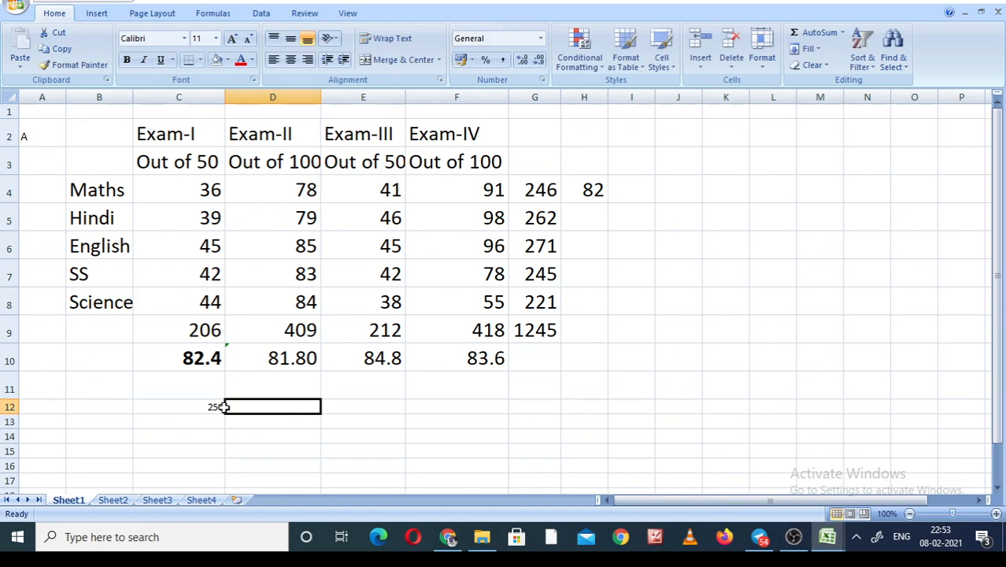
{"action": "type", "text": "500"}
{"action": "key", "text": "Tab"}
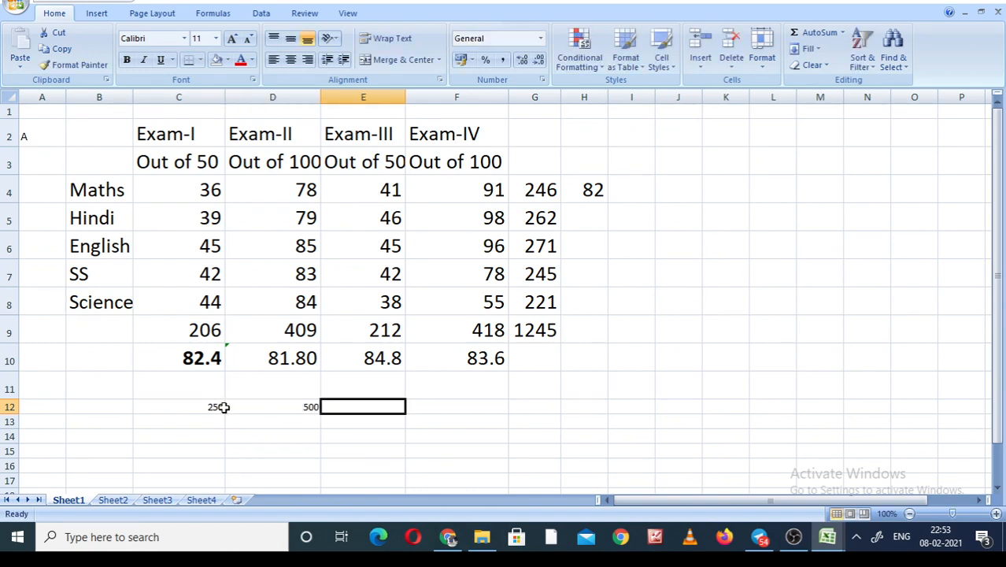
{"action": "type", "text": "500"}
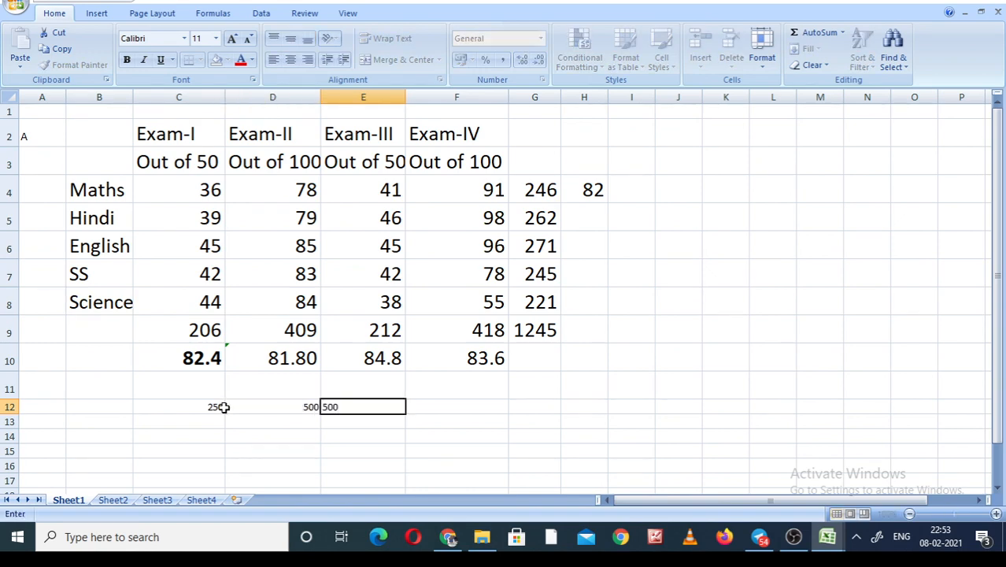
{"action": "key", "text": "BackSpace"}
{"action": "key", "text": "BackSpace"}
{"action": "key", "text": "BackSpace"}
{"action": "type", "text": "3"}
{"action": "type", "text": "250"}
{"action": "key", "text": "Tab"}
{"action": "type", "text": "500"}
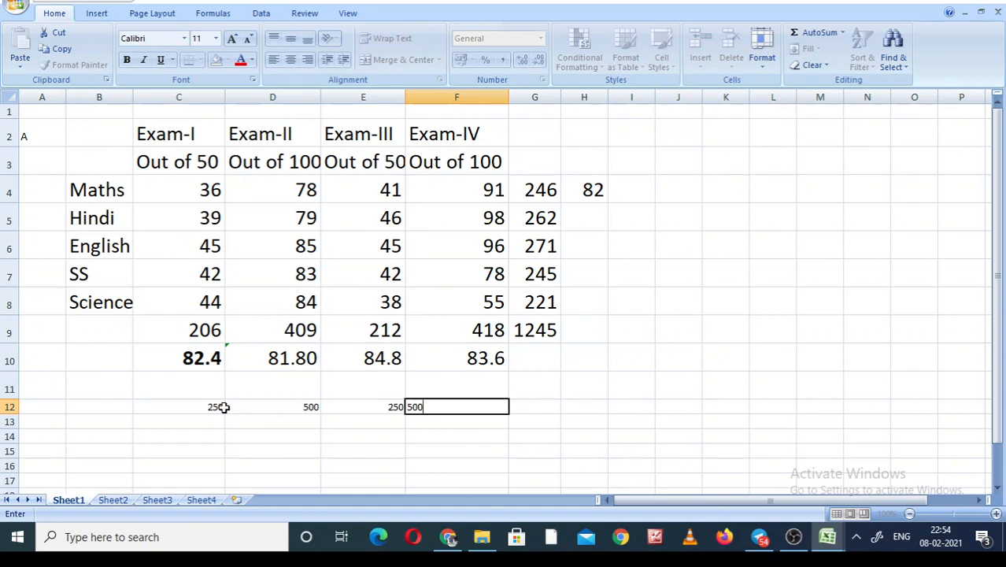
- Calculate the overall percentage for all exams in H10 with the formula =g9/1500*100
{"action": "left_click", "coordinate": [578, 357]}
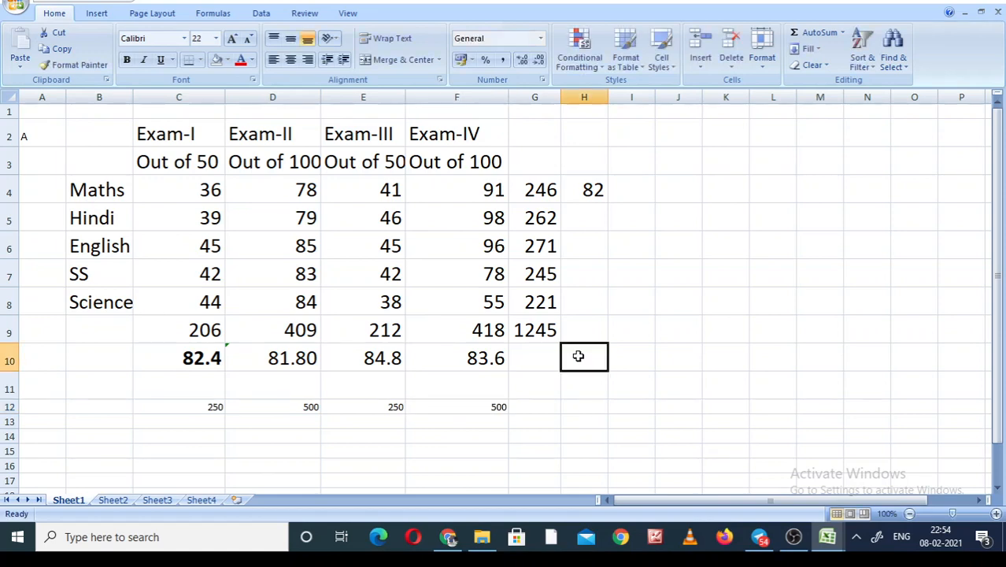
{"action": "type", "text": "="}
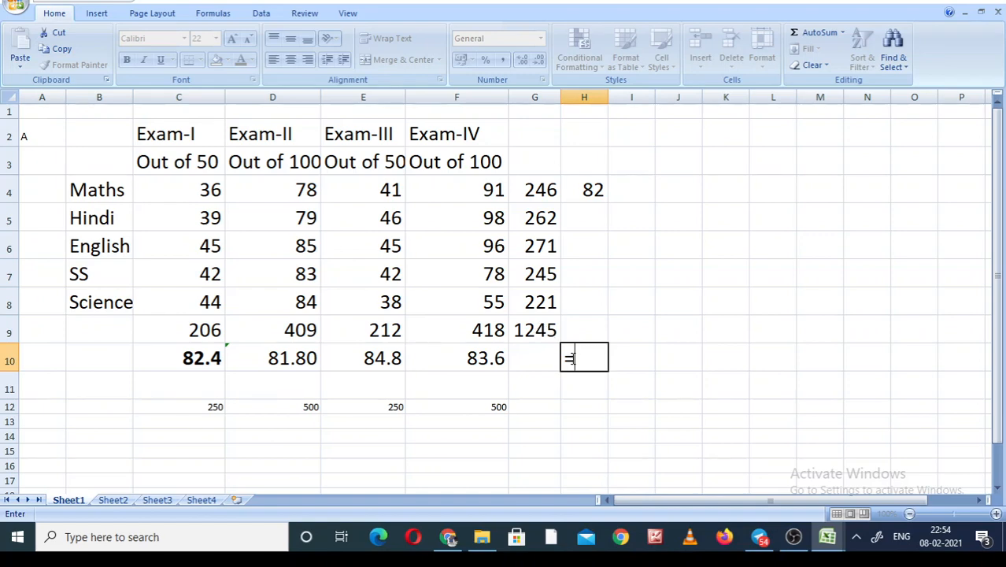
{"action": "type", "text": "g9"}
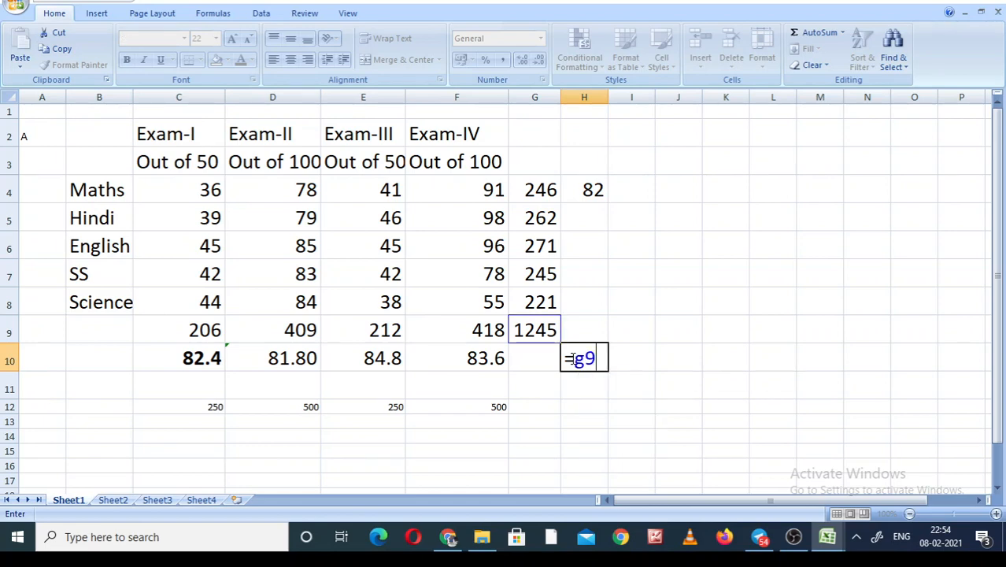
{"action": "type", "text": "/1500"}
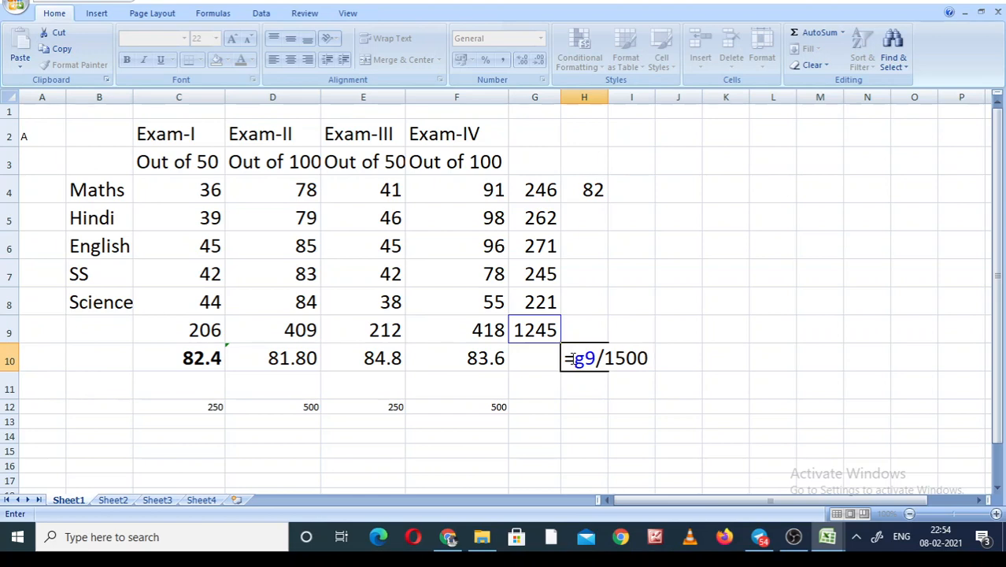
{"action": "type", "text": "*100"}
{"action": "key", "text": "Return"}
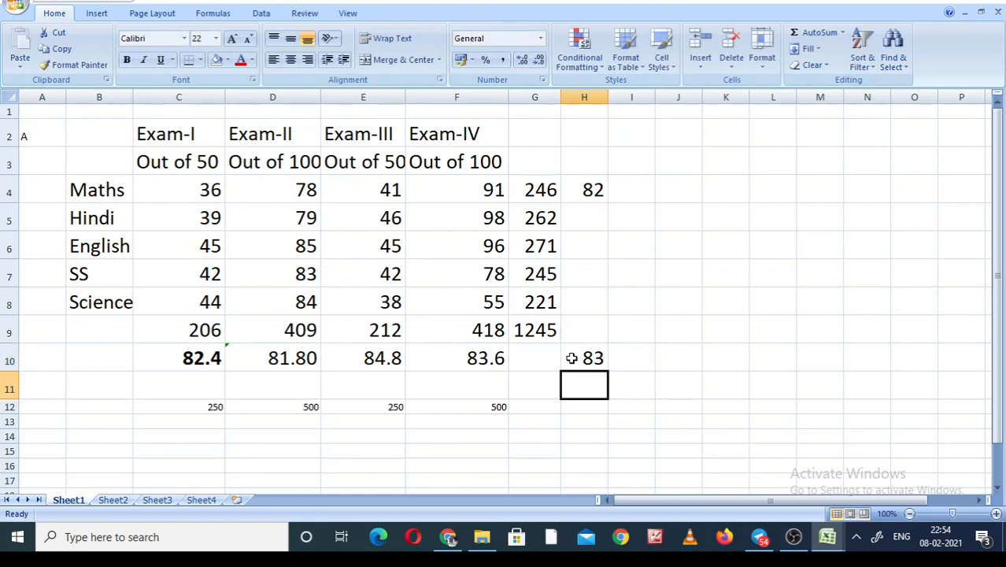
{"action": "left_click", "coordinate": [572, 358]}
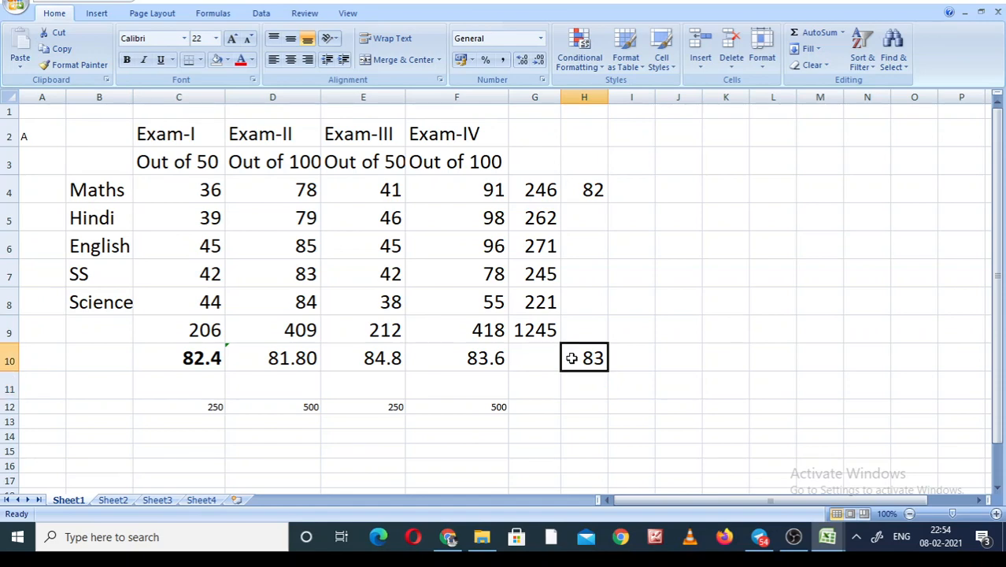